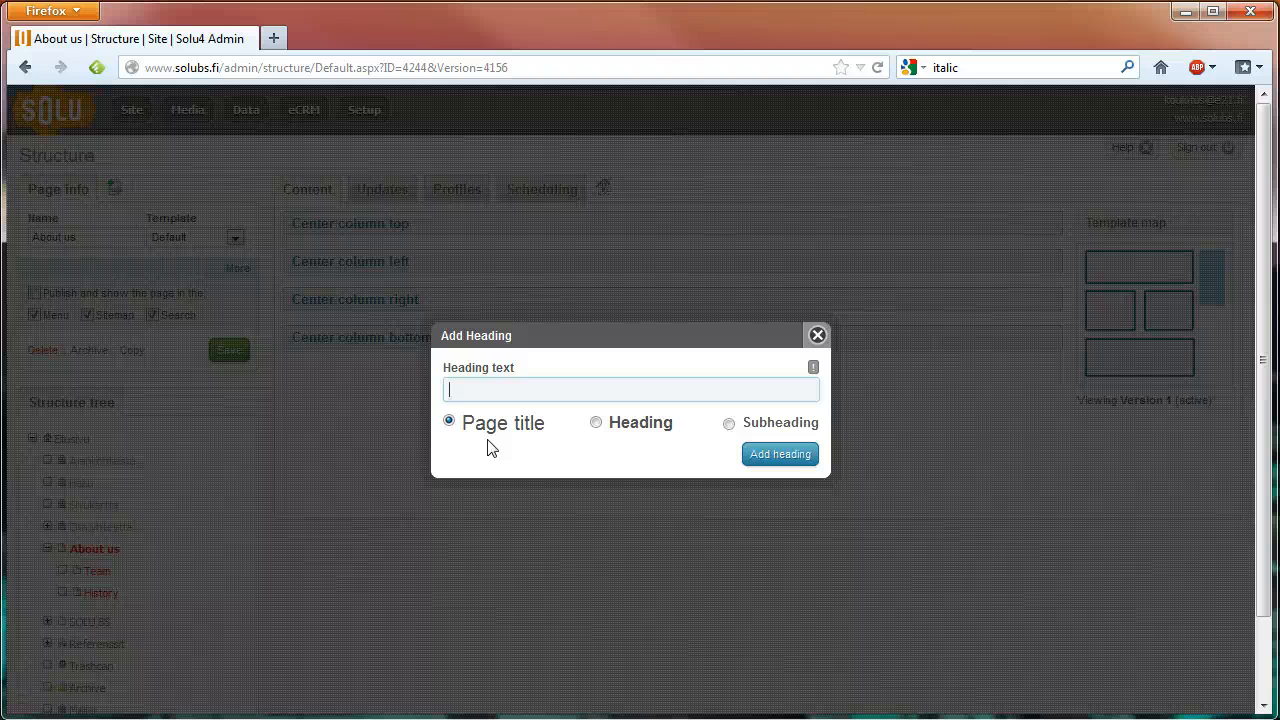
- Add the page title heading "About the SOLU team" to Center column top and create a rich text field below it
{"action": "type", "text": "About the SOLU team"}
{"action": "key", "text": "Return"}
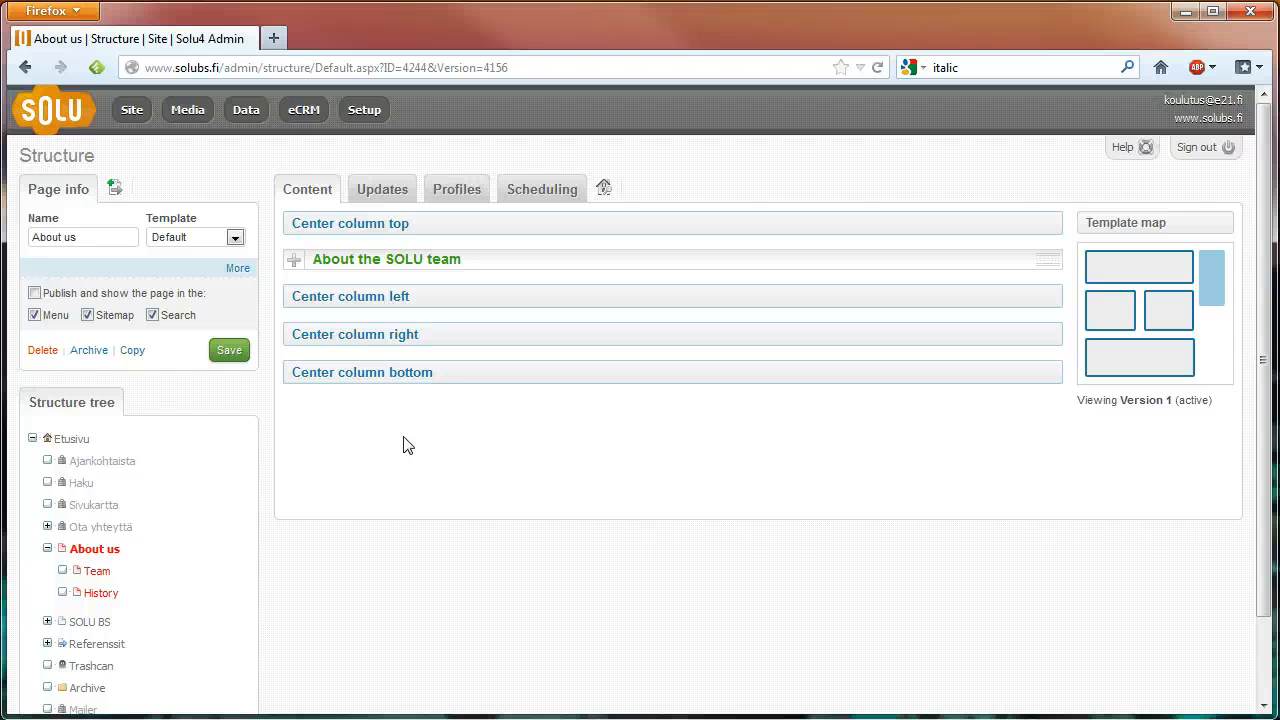
{"action": "left_click", "coordinate": [295, 266]}
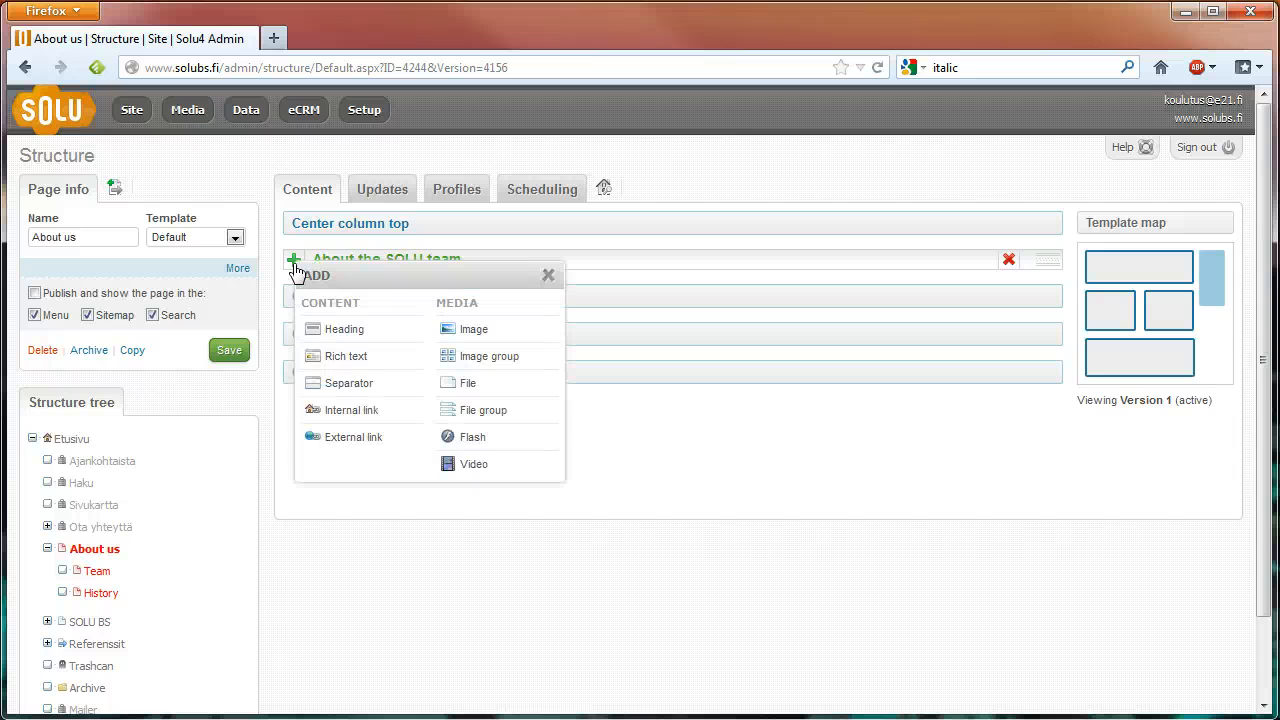
{"action": "left_click", "coordinate": [342, 358]}
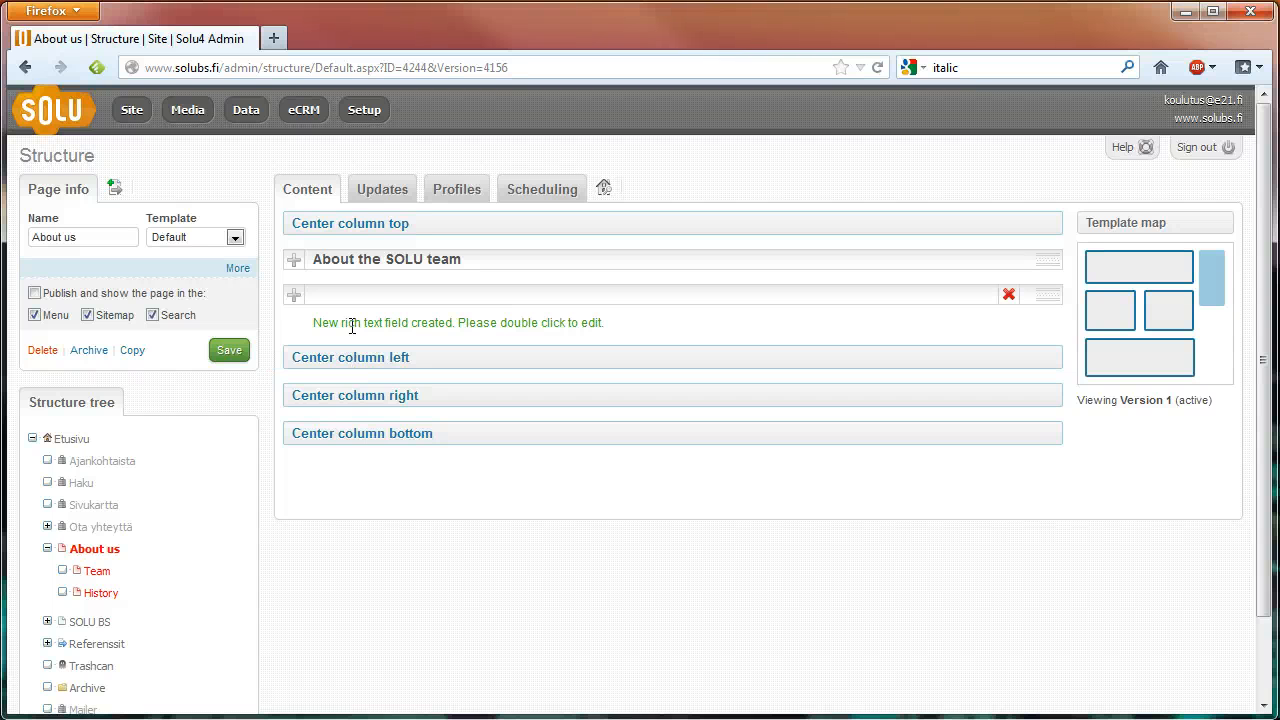
- Replace the new rich text field's placeholder with the copied text describing the SOLU team
{"action": "double_click", "coordinate": [352, 324]}
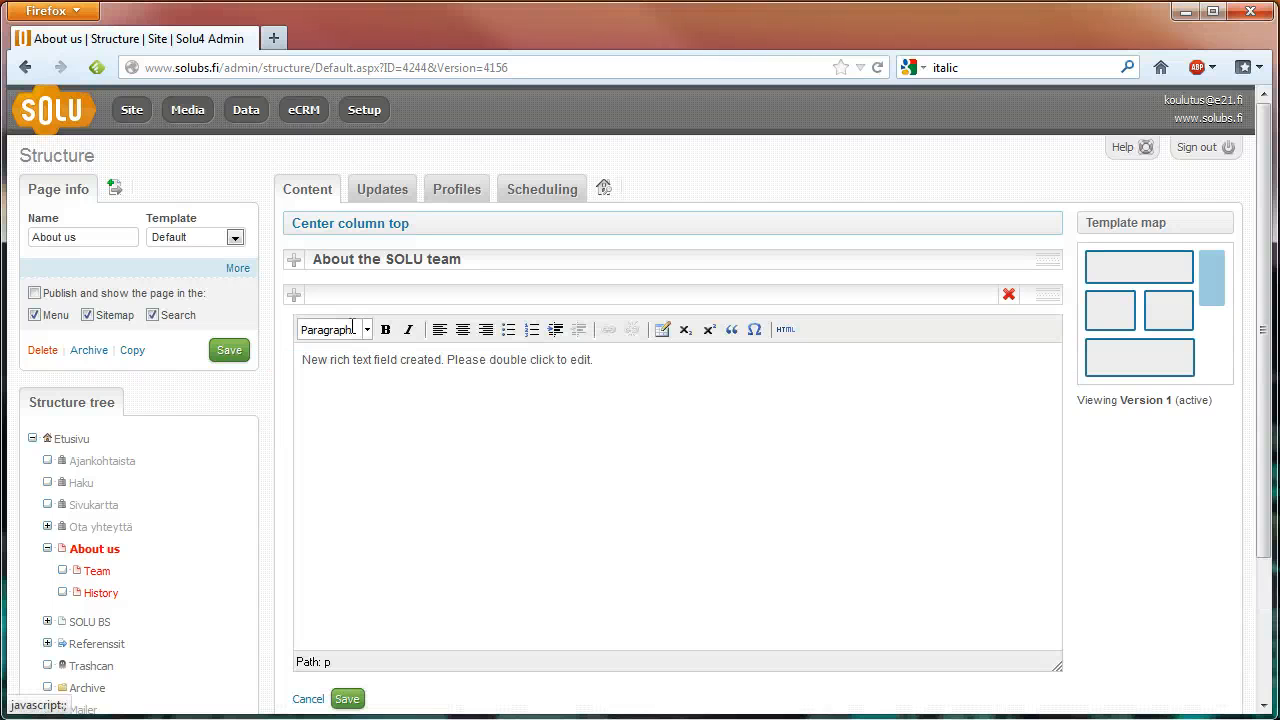
{"action": "triple_click", "coordinate": [369, 362]}
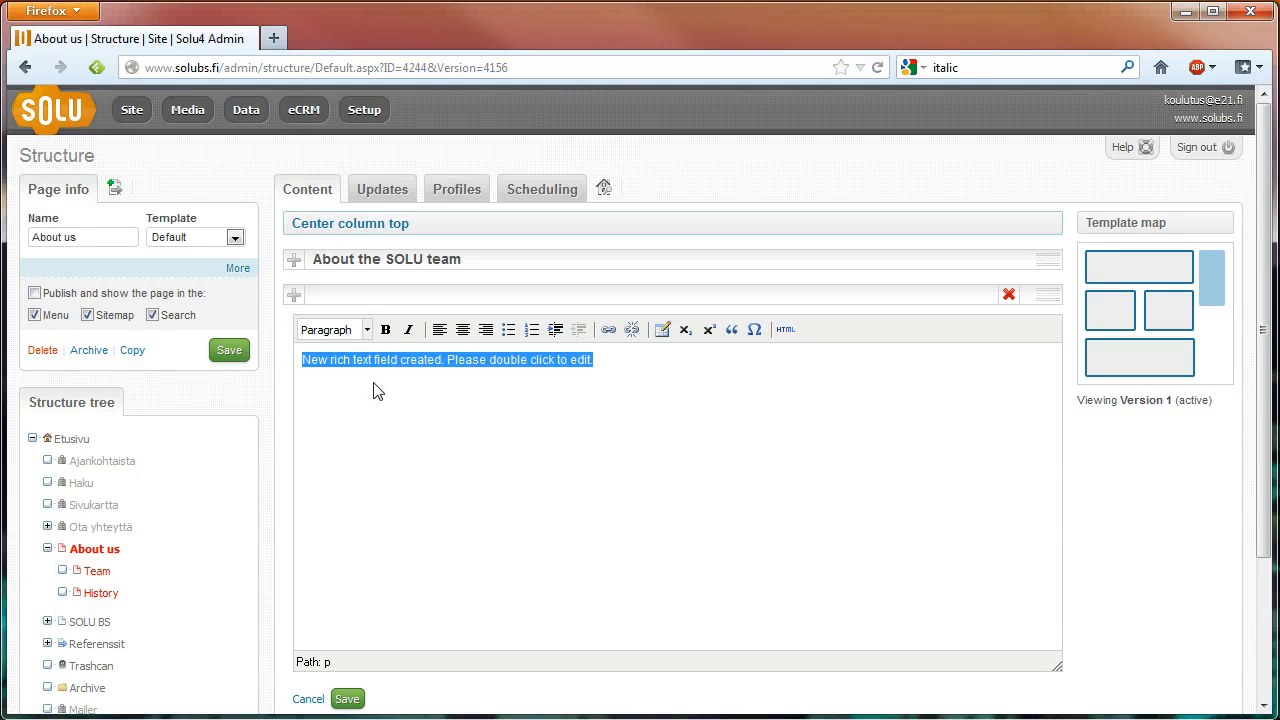
{"action": "key", "text": "ctrl+v"}
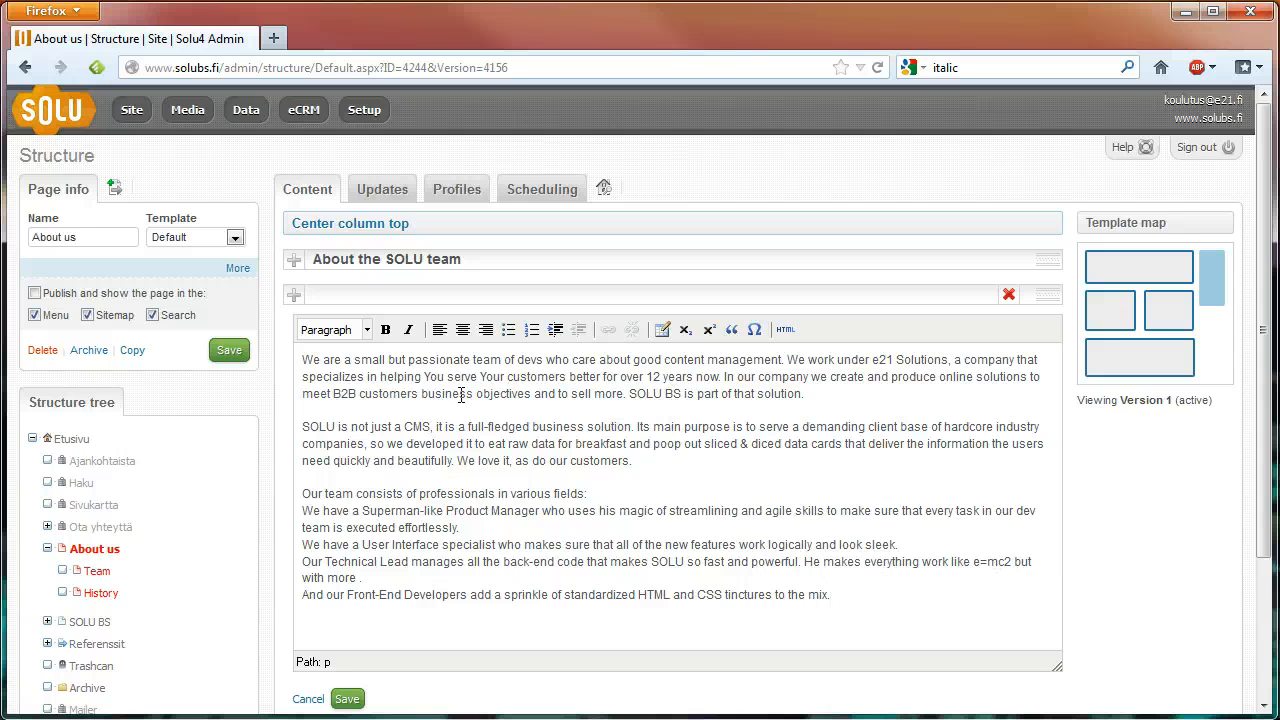
- Make "passionate" bold in the first sentence and "Product Manager" italic in the list of team roles
{"action": "double_click", "coordinate": [424, 358]}
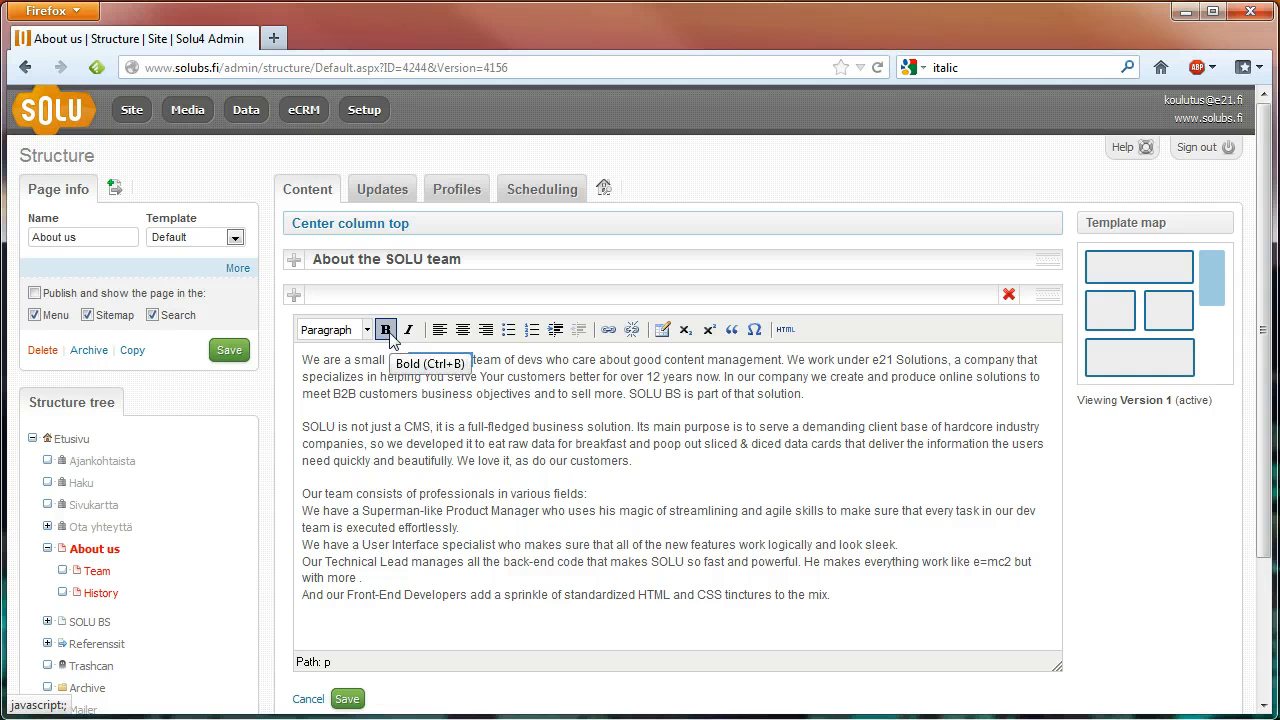
{"action": "left_click", "coordinate": [389, 337]}
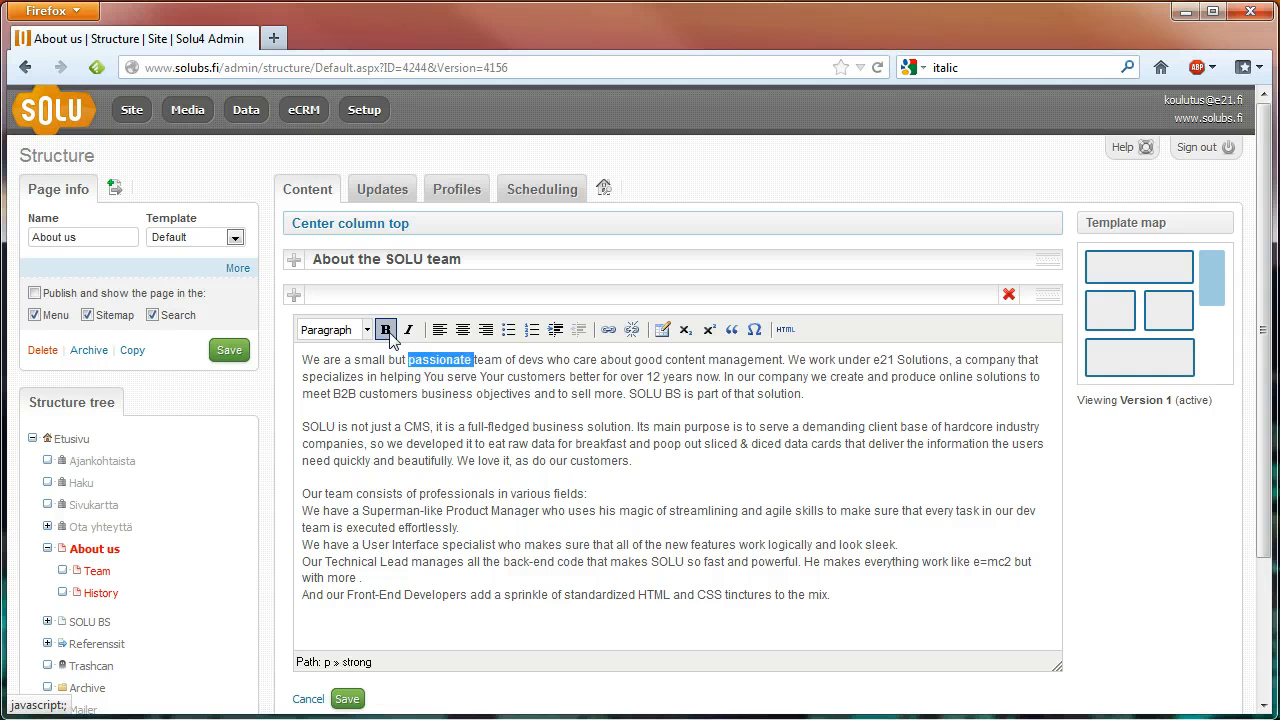
{"action": "left_click", "coordinate": [481, 412]}
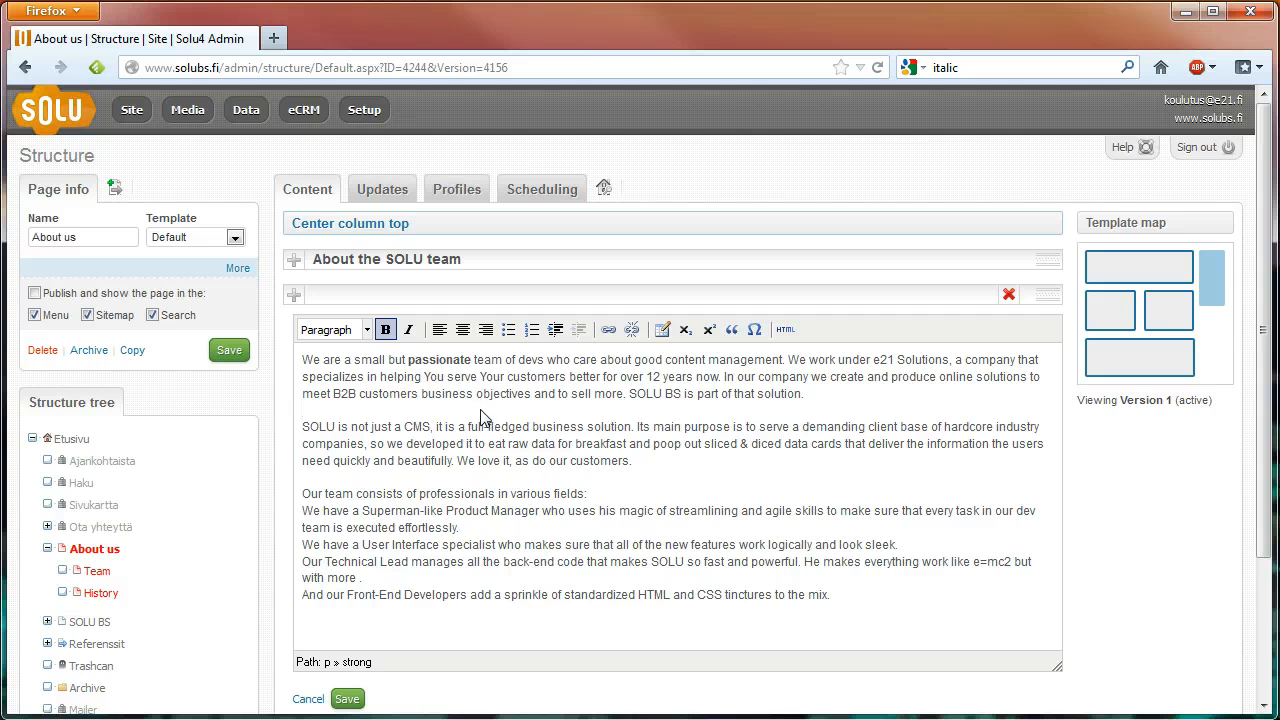
{"action": "double_click", "coordinate": [460, 512]}
{"action": "left_click_drag", "start_coordinate": [460, 514], "coordinate": [540, 512]}
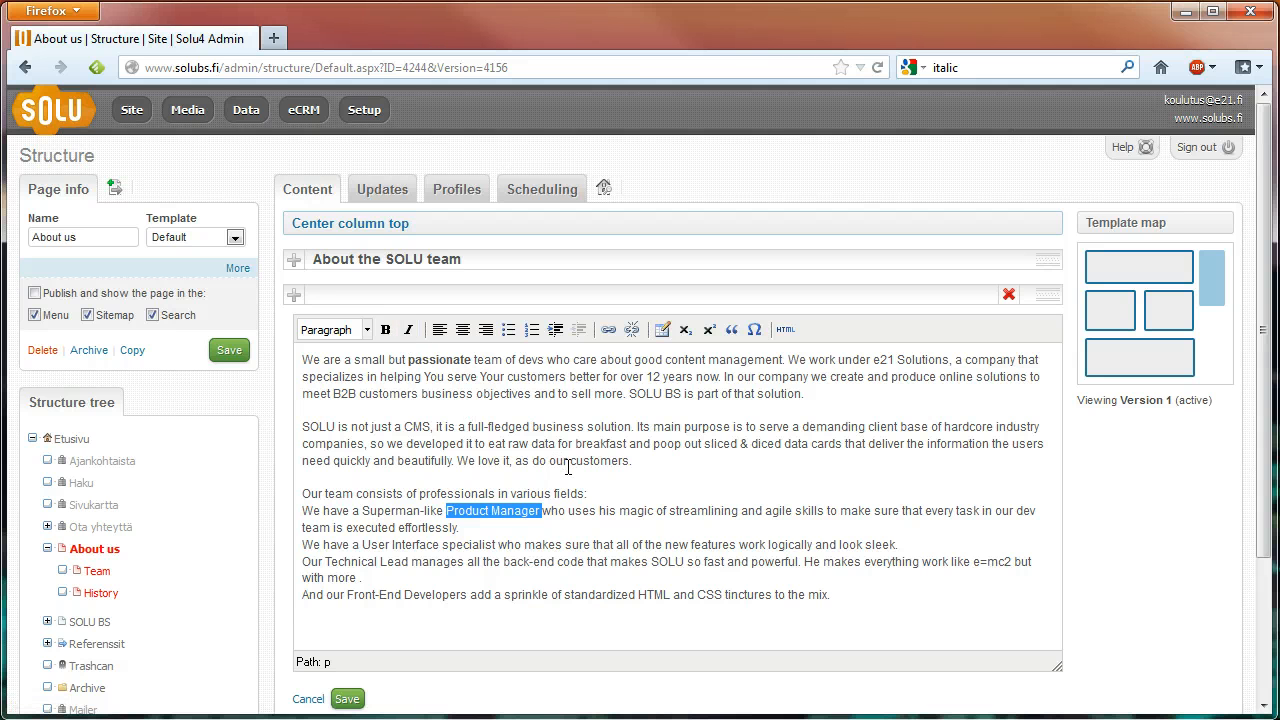
{"action": "key", "text": "ctrl+i"}
{"action": "left_click", "coordinate": [602, 497]}
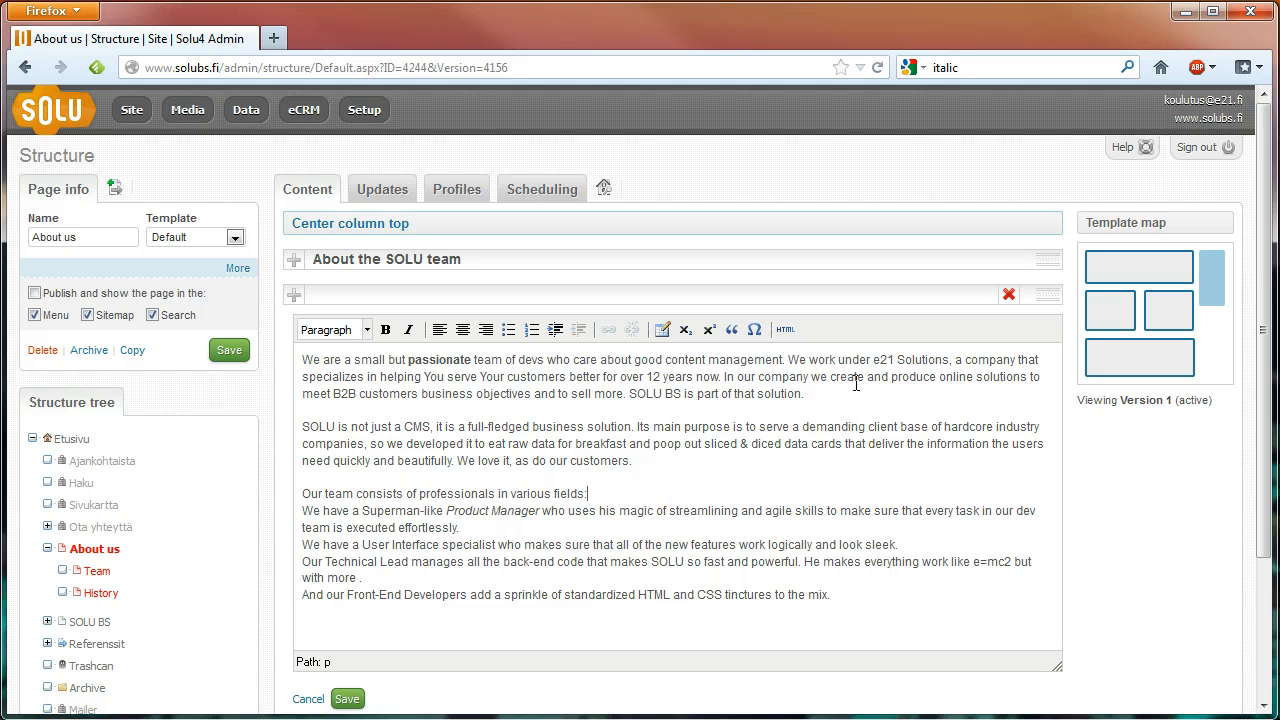
{"action": "left_click_drag", "start_coordinate": [874, 360], "coordinate": [949, 360]}
{"action": "left_click", "coordinate": [609, 331]}
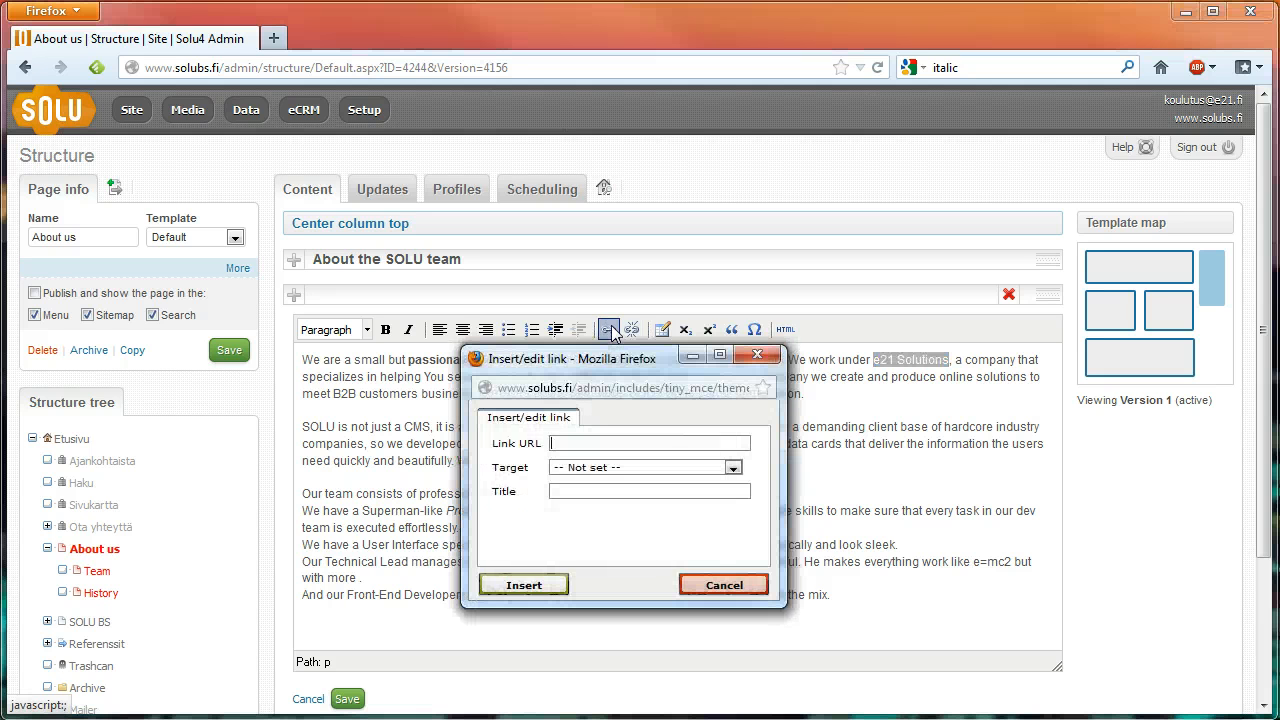
{"action": "type", "text": "e21"}
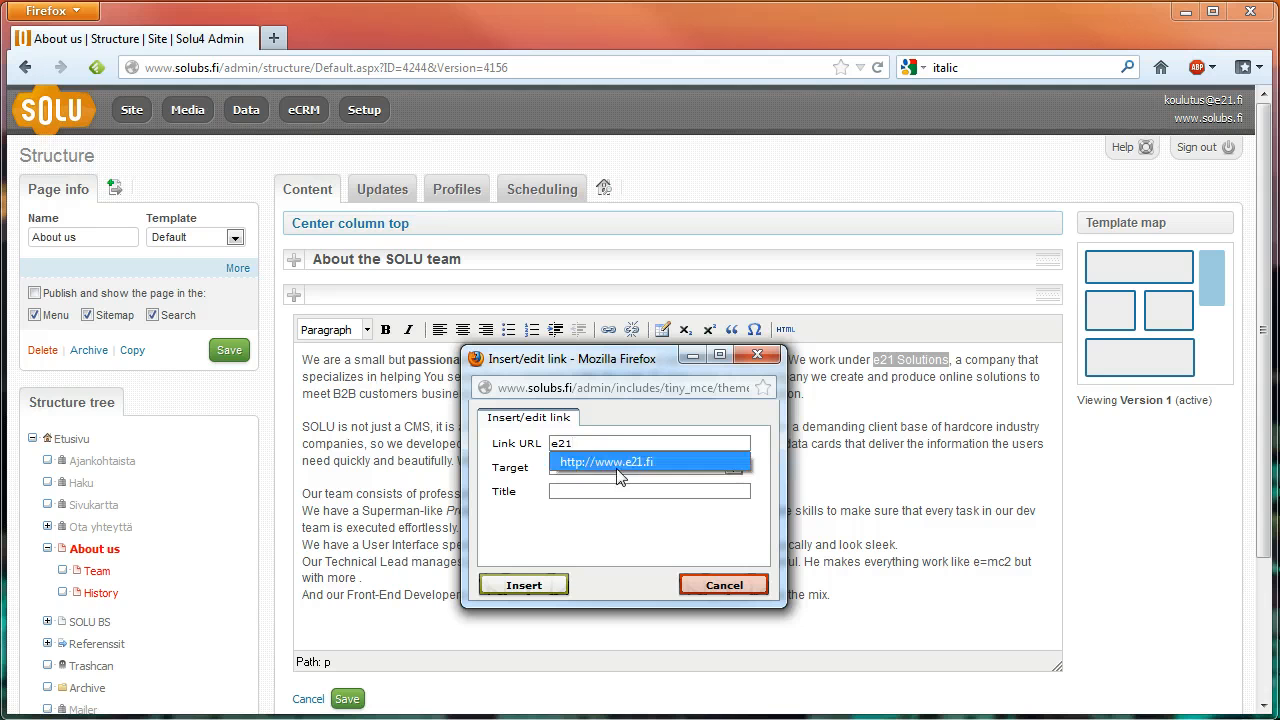
{"action": "left_click", "coordinate": [617, 463]}
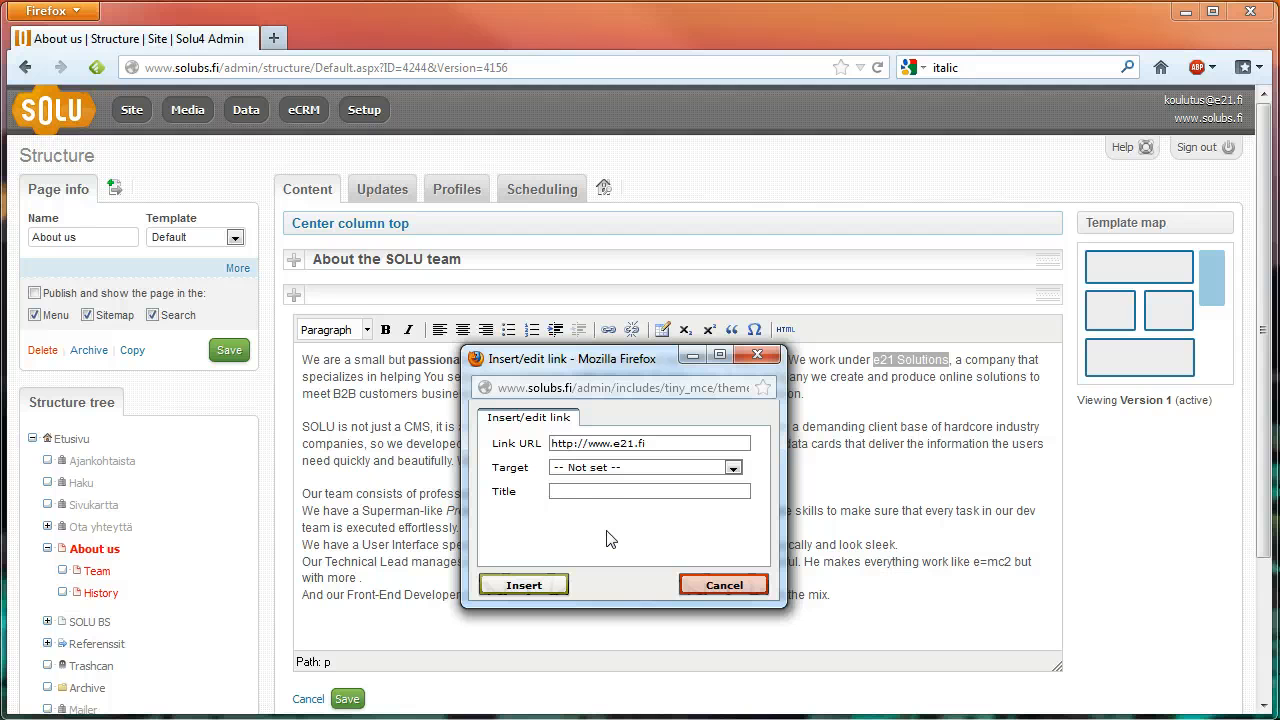
{"action": "type", "text": "e21"}
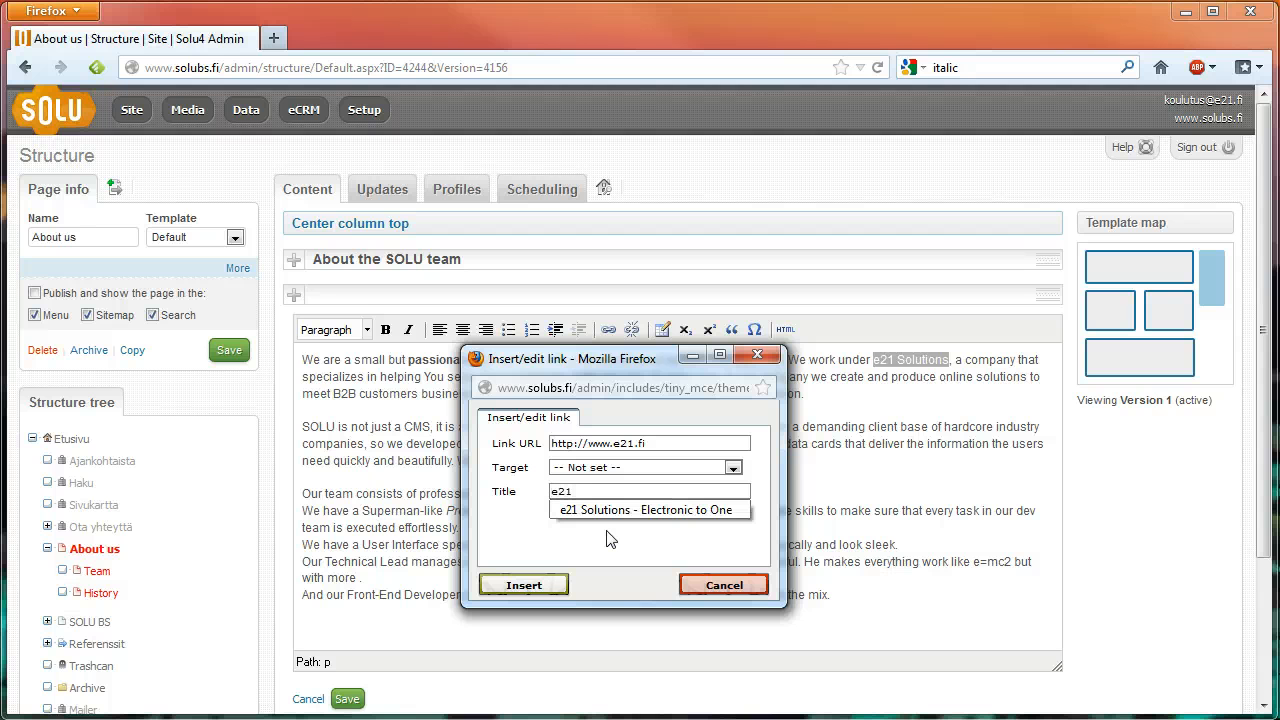
{"action": "left_click", "coordinate": [724, 512]}
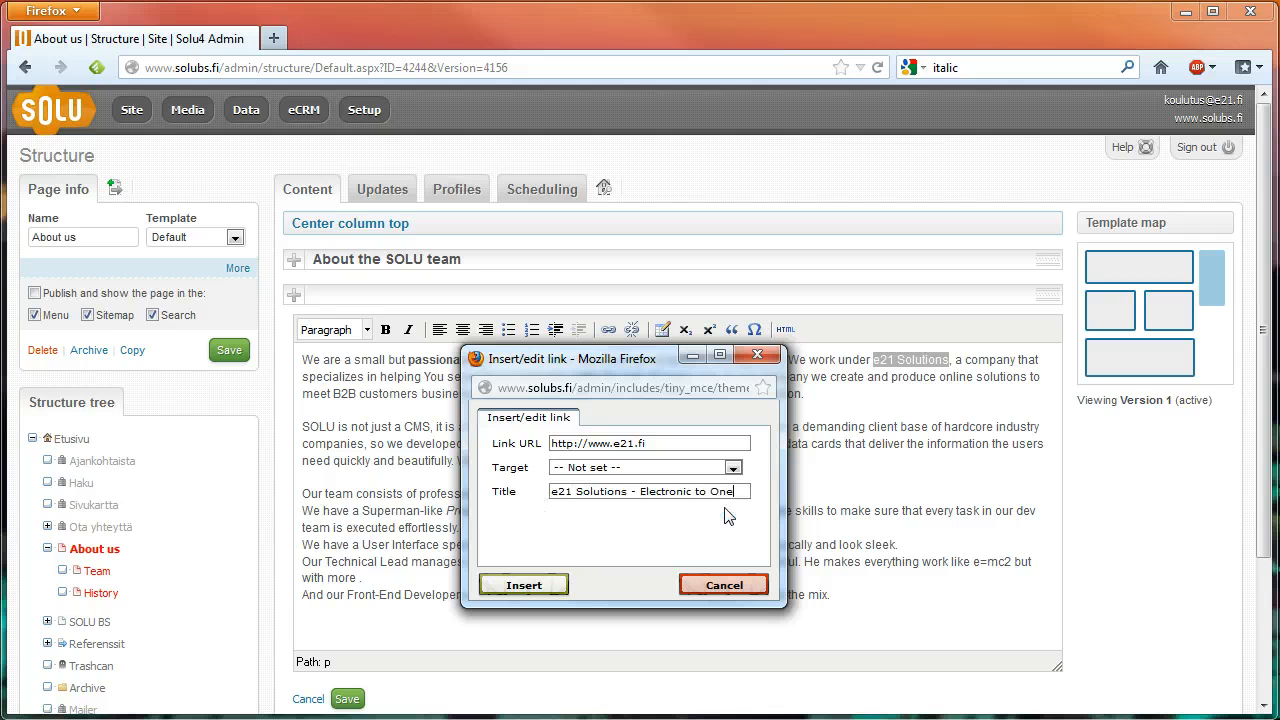
{"action": "left_click", "coordinate": [524, 585]}
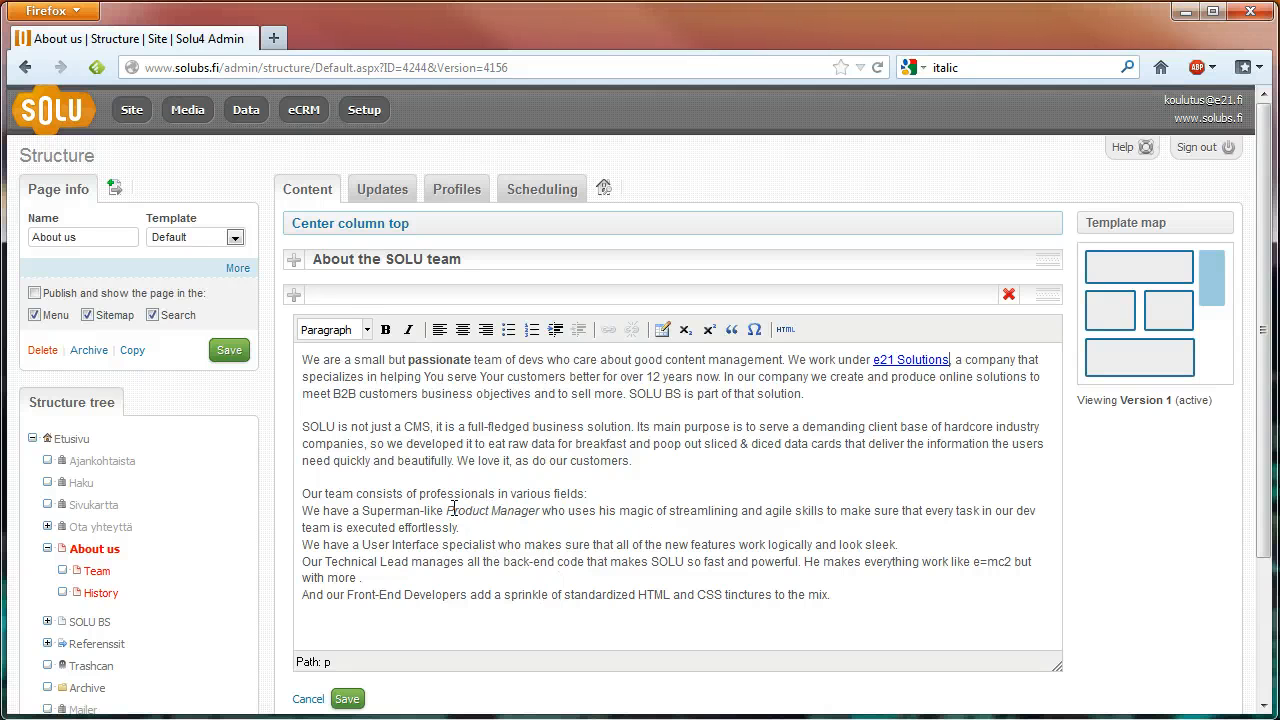
- Turn the four lines describing the team members' roles into a bulleted list
{"action": "left_click_drag", "start_coordinate": [302, 512], "coordinate": [908, 606]}
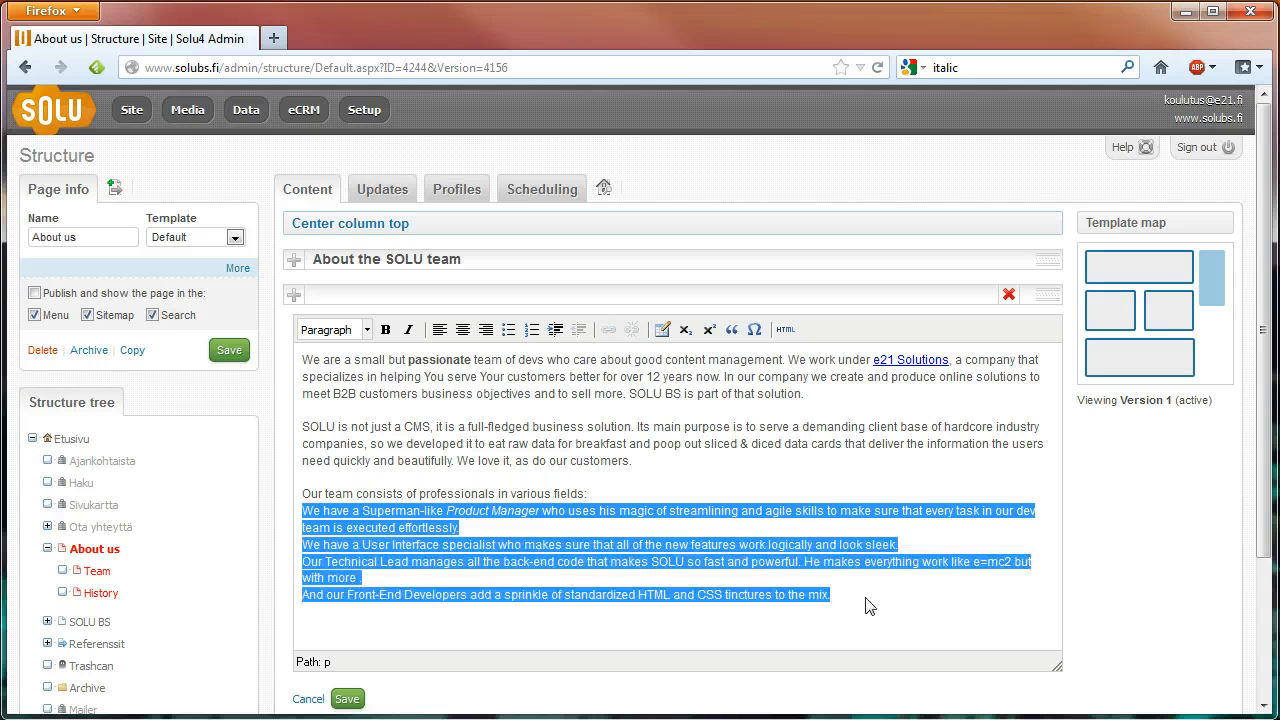
{"action": "left_click", "coordinate": [508, 329]}
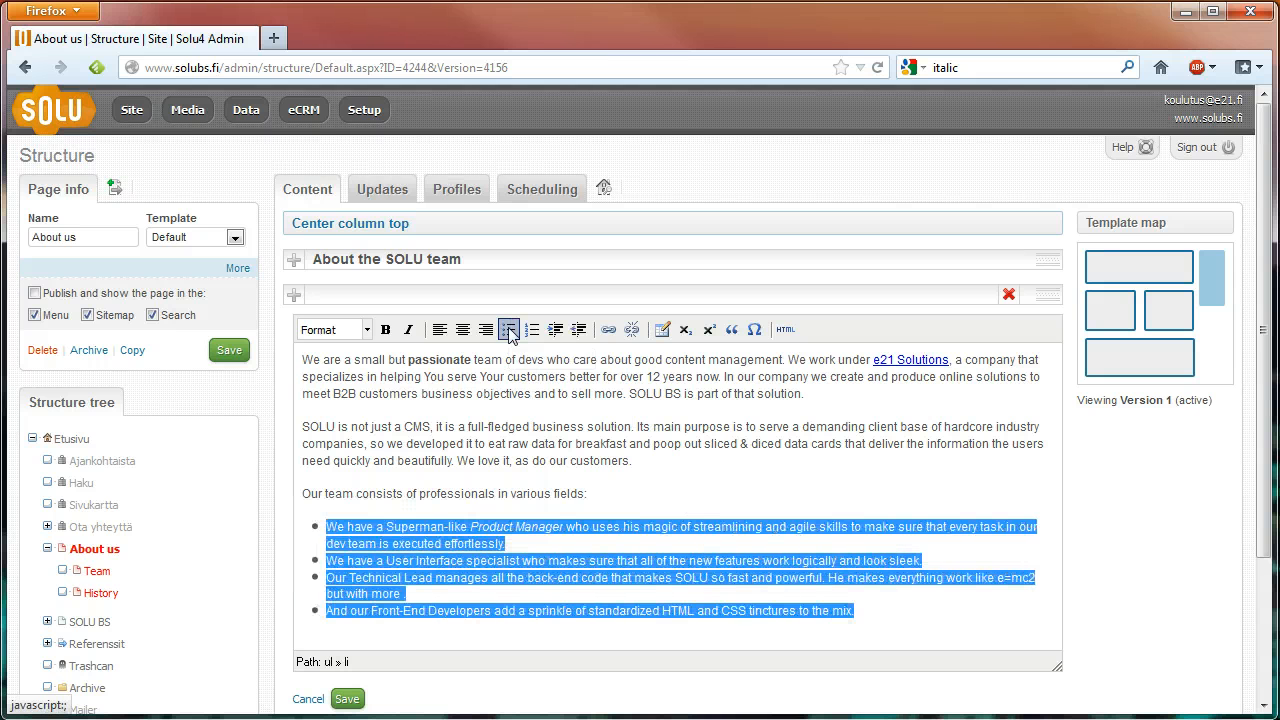
{"action": "left_click", "coordinate": [594, 496]}
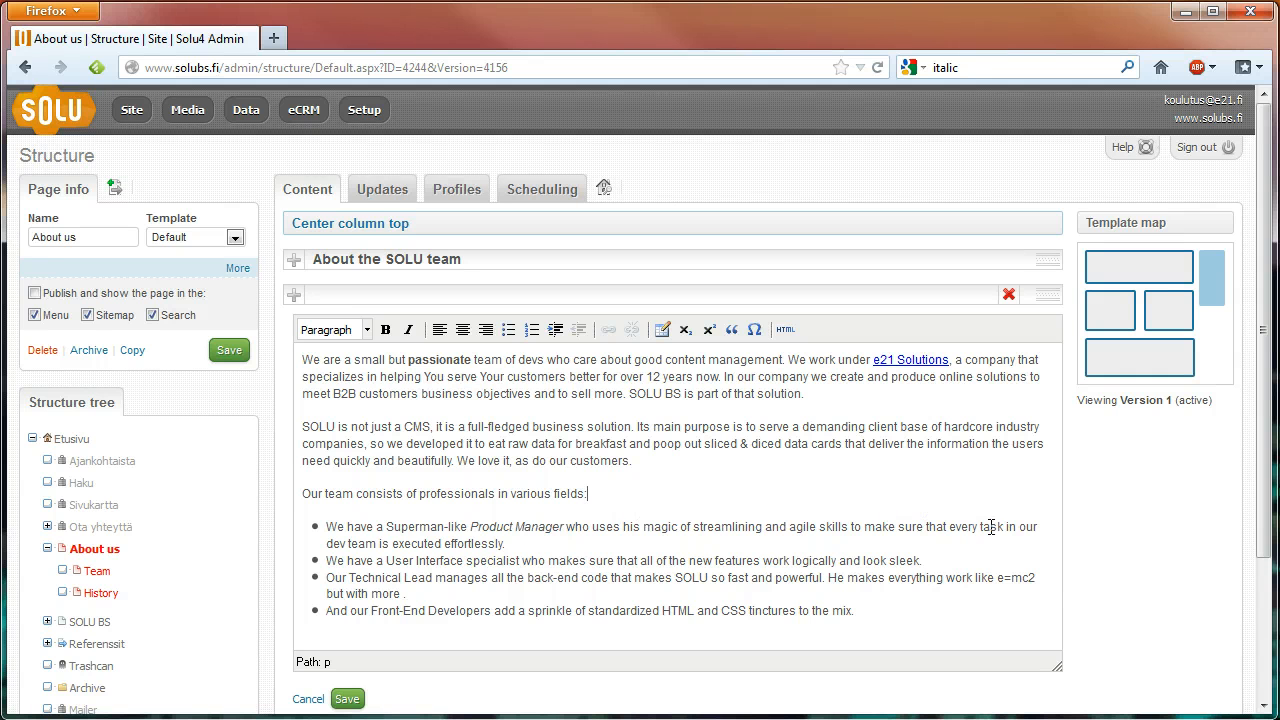
- Format the 2 in "e=mc2" as superscript in the Technical Lead bullet
{"action": "left_click_drag", "start_coordinate": [1029, 578], "coordinate": [1037, 578]}
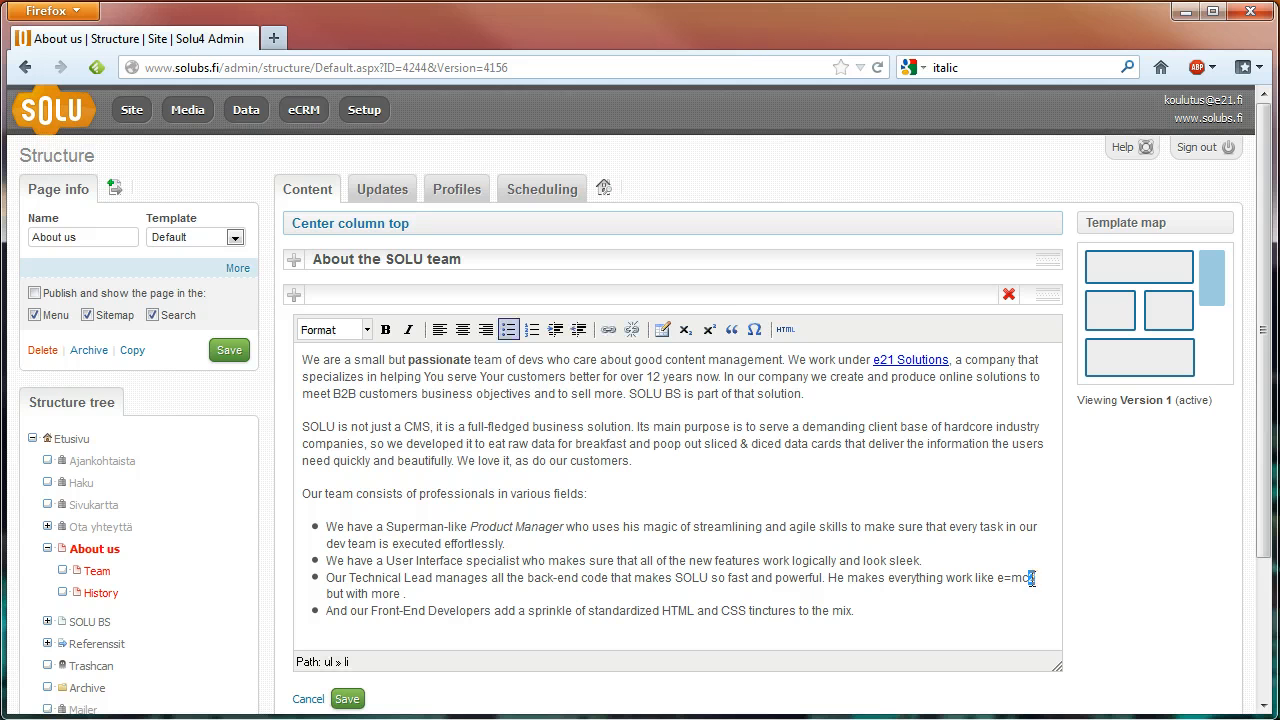
{"action": "left_click", "coordinate": [708, 331]}
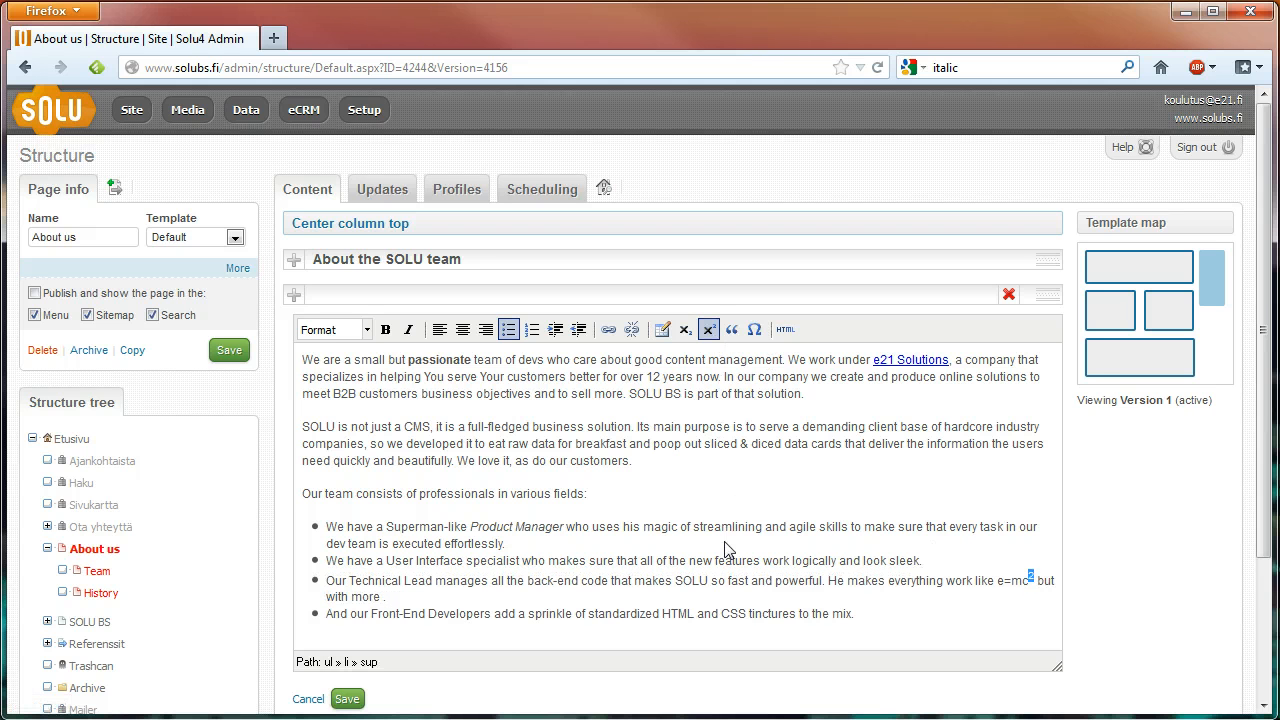
- Insert the special character ♥ after "with more" in the Technical Lead bullet and save the rich text
{"action": "left_click", "coordinate": [386, 598]}
{"action": "type", "text": "."}
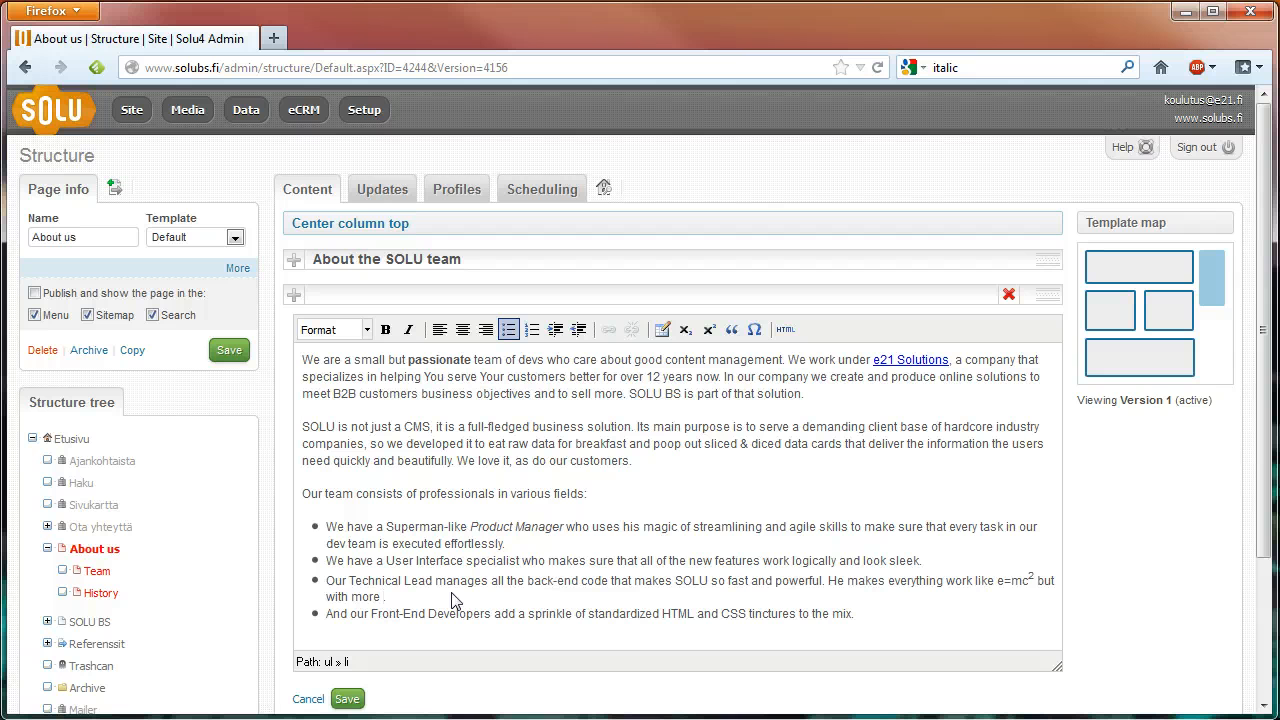
{"action": "left_click", "coordinate": [755, 334]}
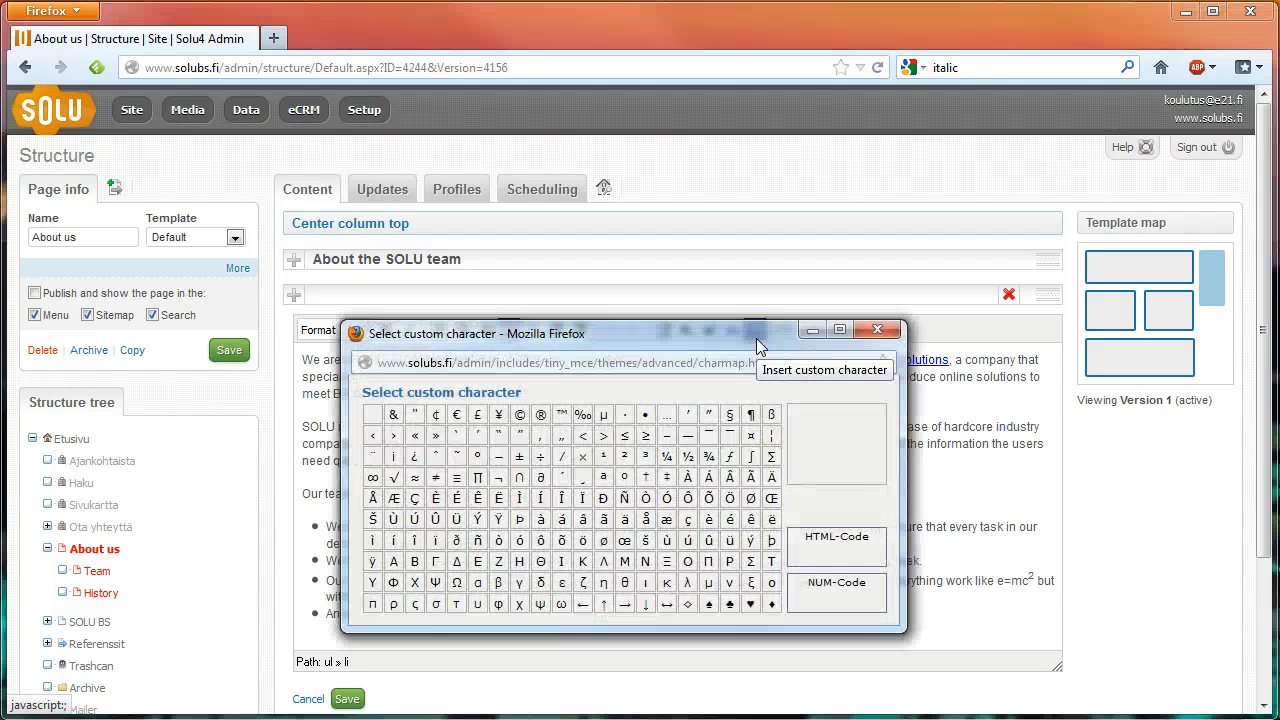
{"action": "left_click", "coordinate": [751, 606]}
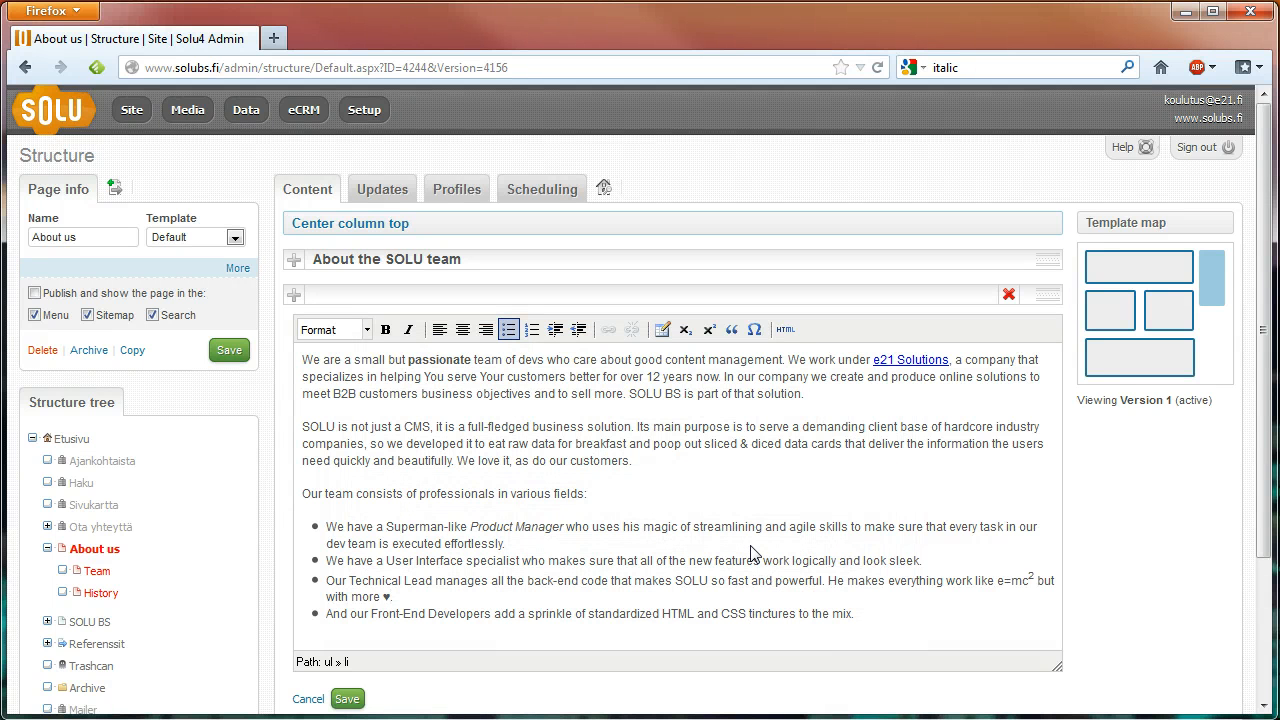
{"action": "scroll", "coordinate": [752, 553], "scroll_direction": "down", "scroll_amount": 2}
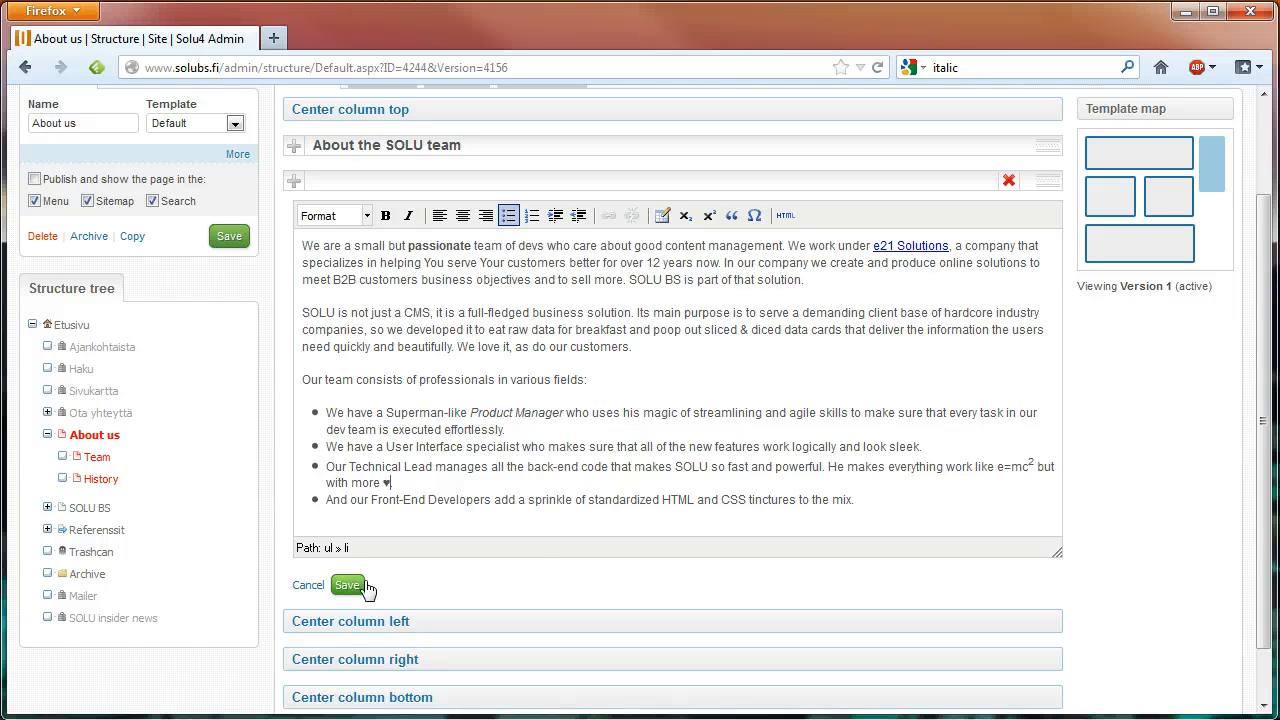
{"action": "left_click", "coordinate": [347, 585]}
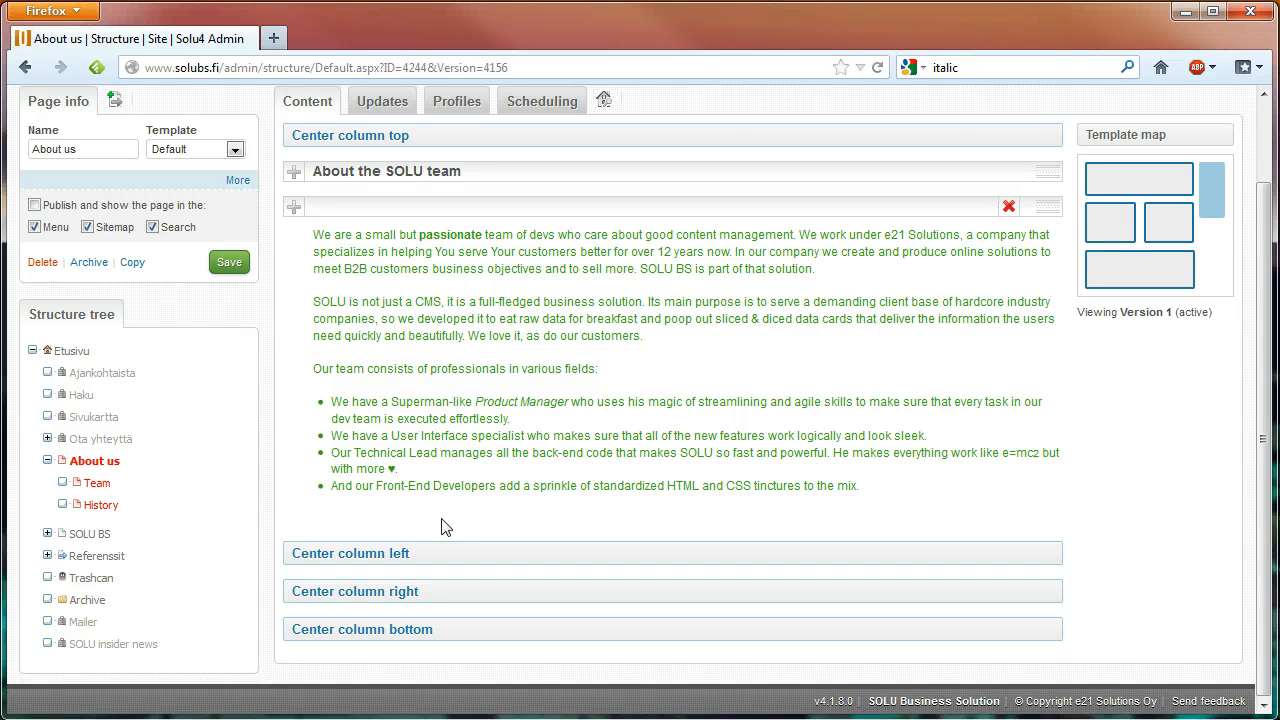
- Add a second rich text field below the team description and clear its placeholder text
{"action": "left_click", "coordinate": [295, 210]}
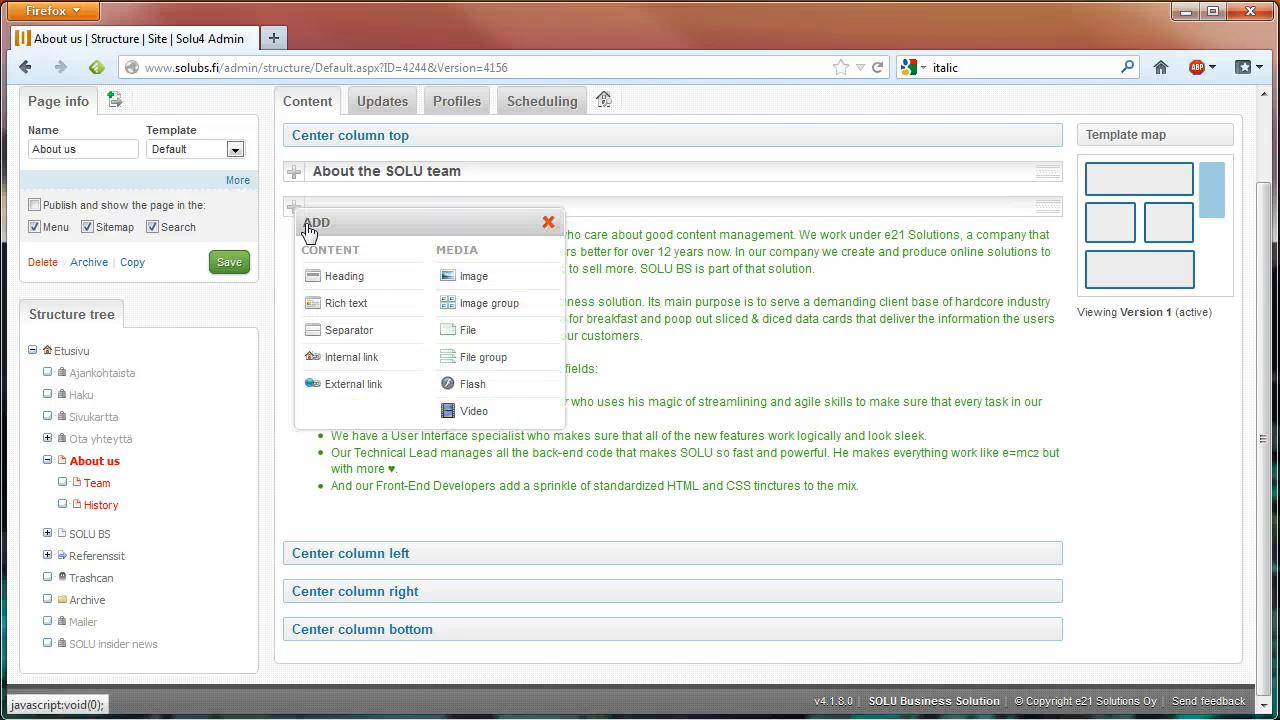
{"action": "left_click", "coordinate": [345, 304]}
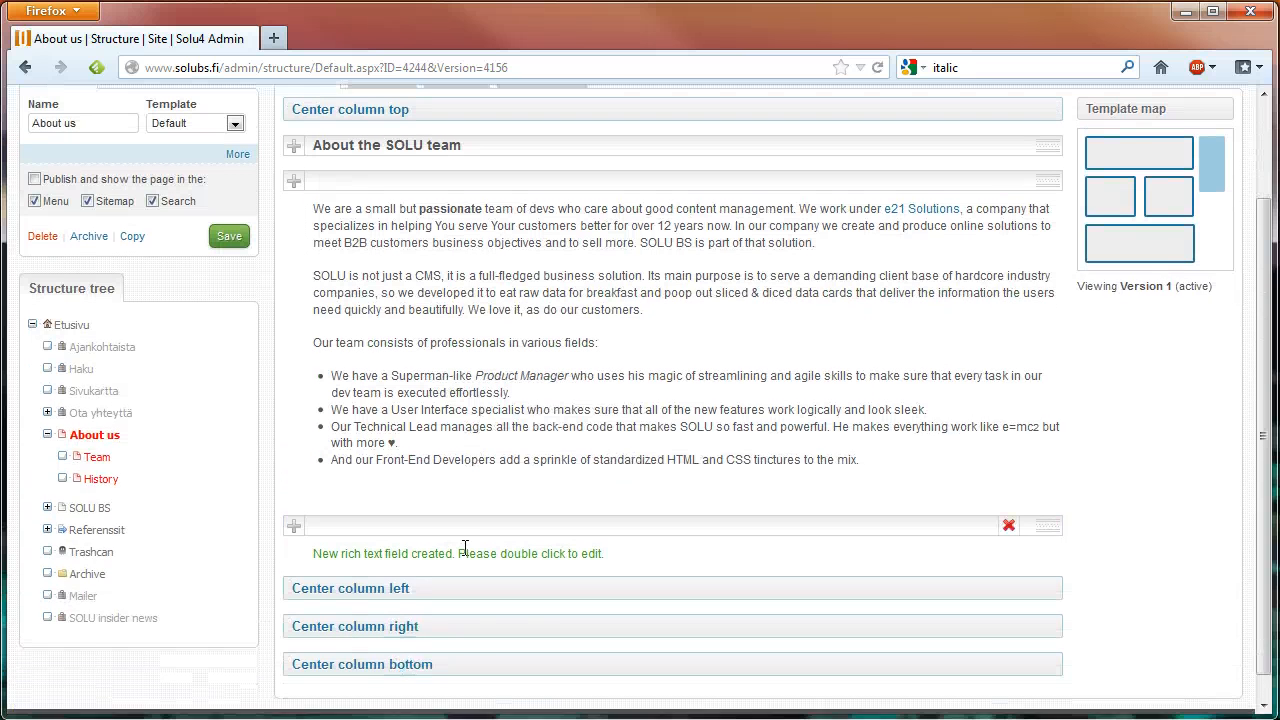
{"action": "double_click", "coordinate": [471, 550]}
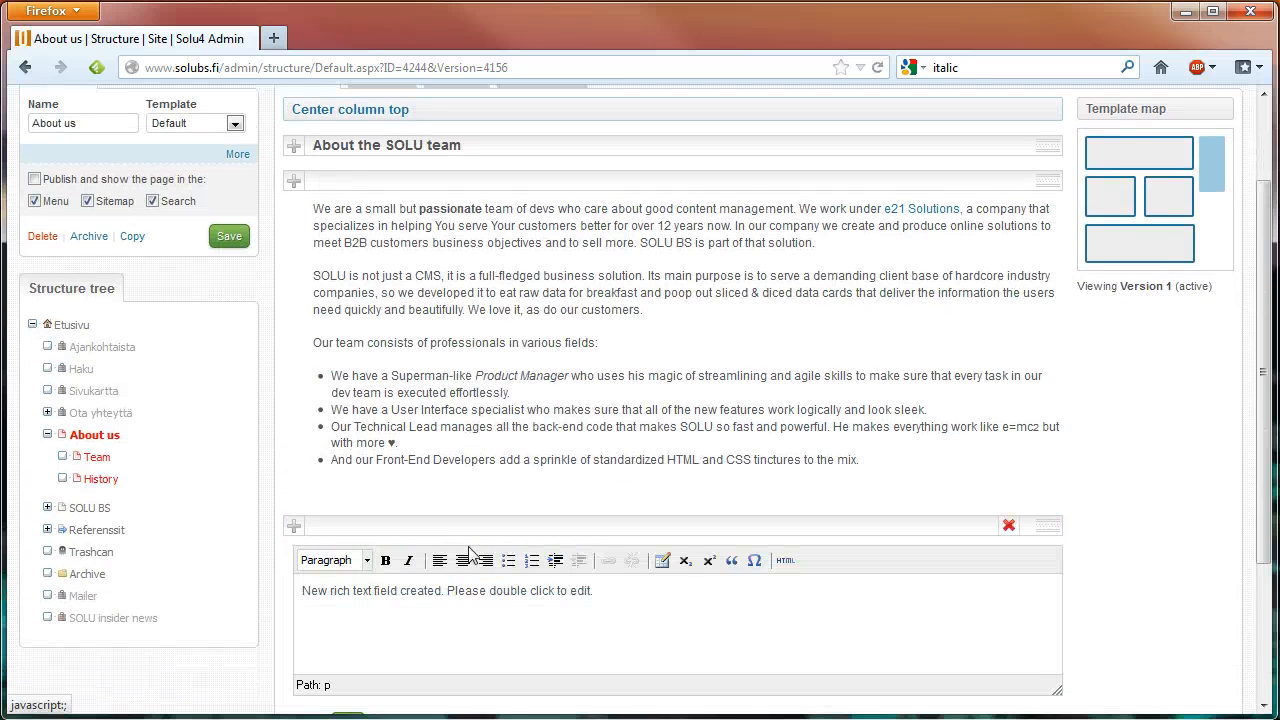
{"action": "triple_click", "coordinate": [462, 590]}
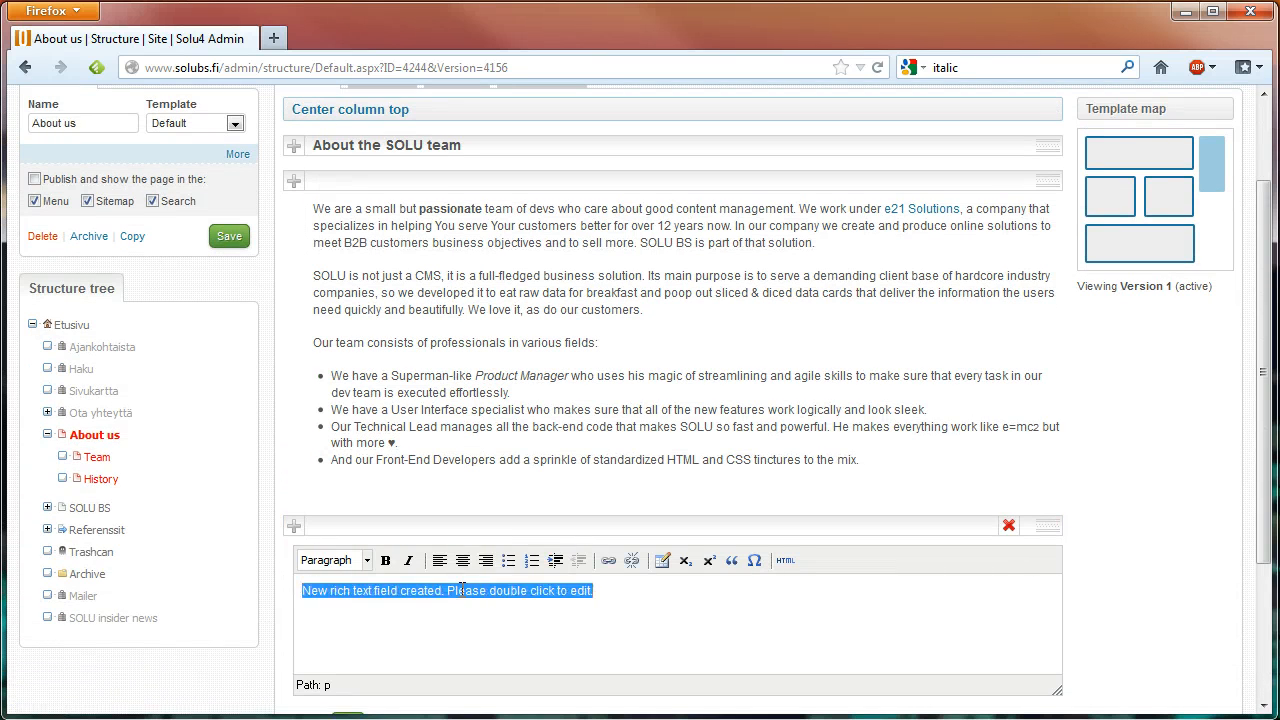
{"action": "key", "text": "Delete"}
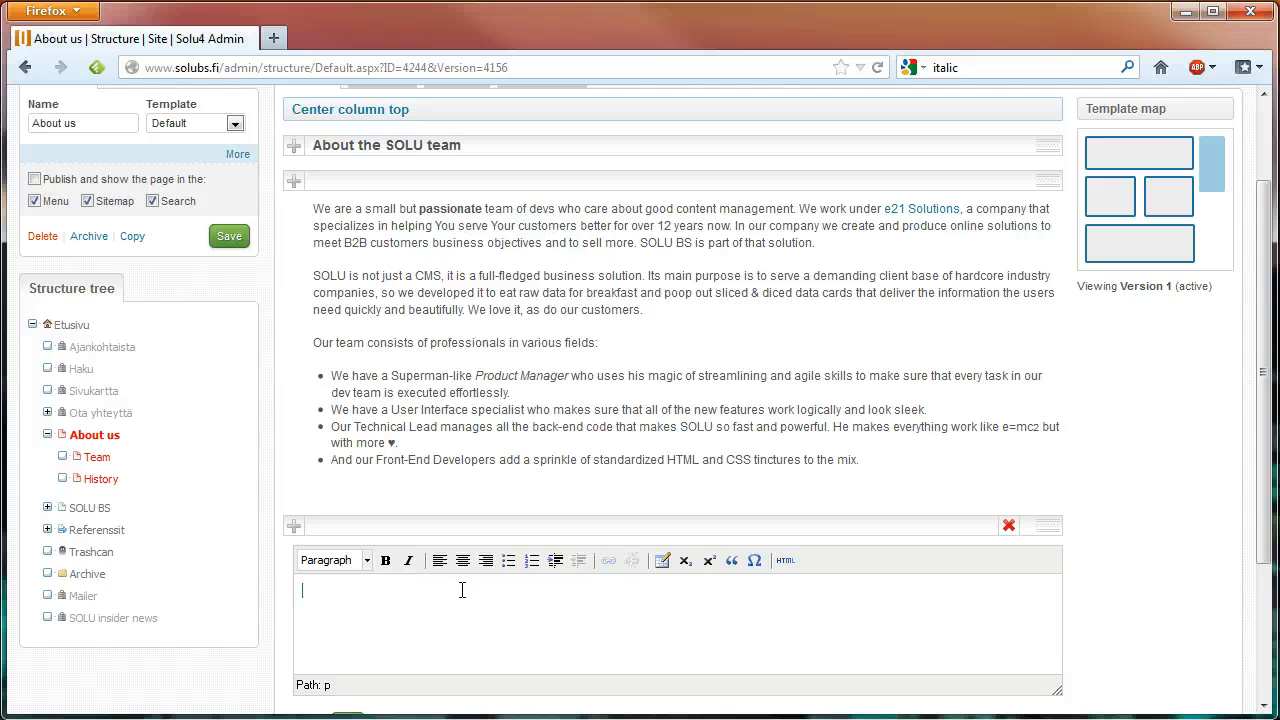
- Insert a table with 3 columns, 4 rows, 100% width and a border of 1 into the empty rich text field
{"action": "left_click", "coordinate": [663, 562]}
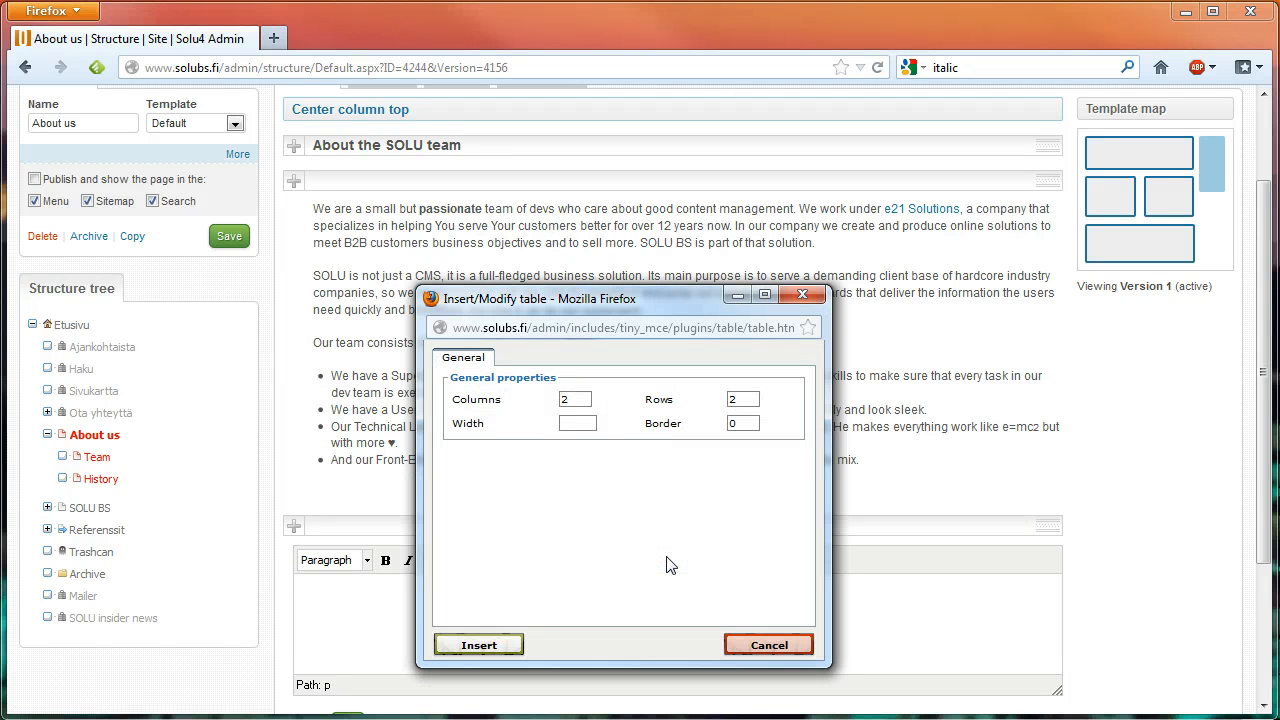
{"action": "key", "text": "BackSpace"}
{"action": "type", "text": "3"}
{"action": "key", "text": "Tab"}
{"action": "type", "text": "4"}
{"action": "key", "text": "Tab"}
{"action": "type", "text": "100%"}
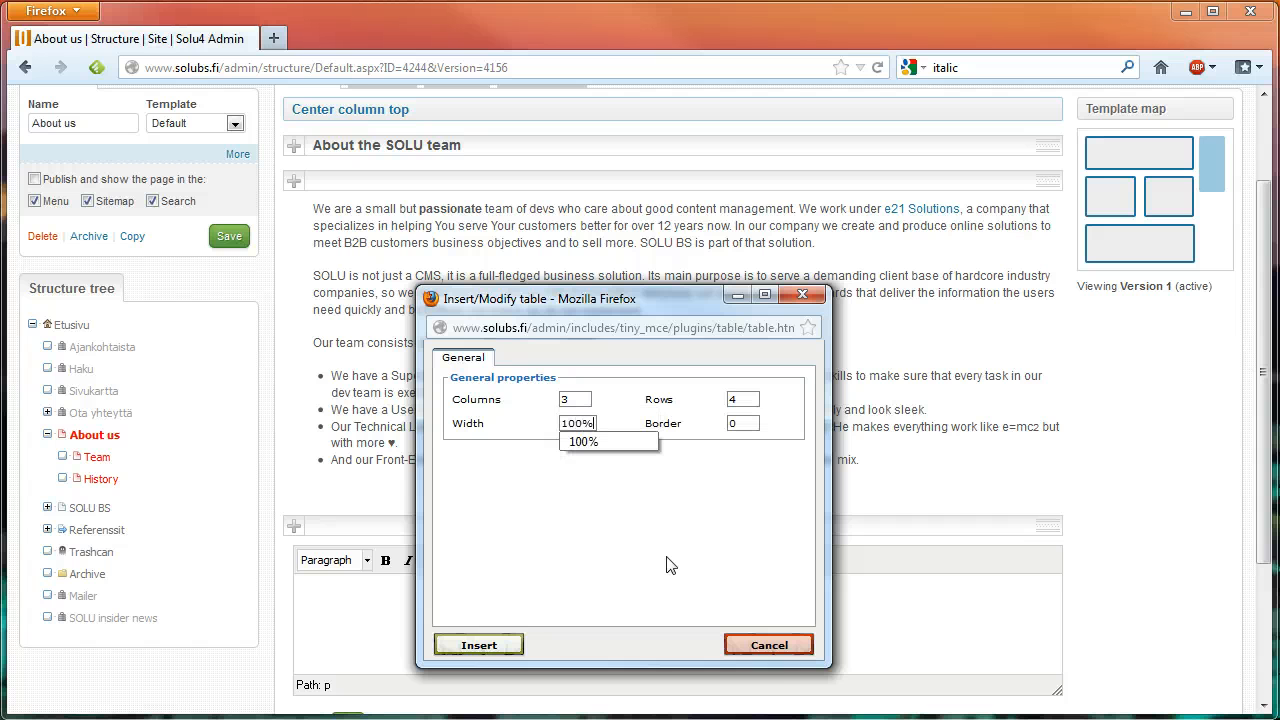
{"action": "key", "text": "Tab"}
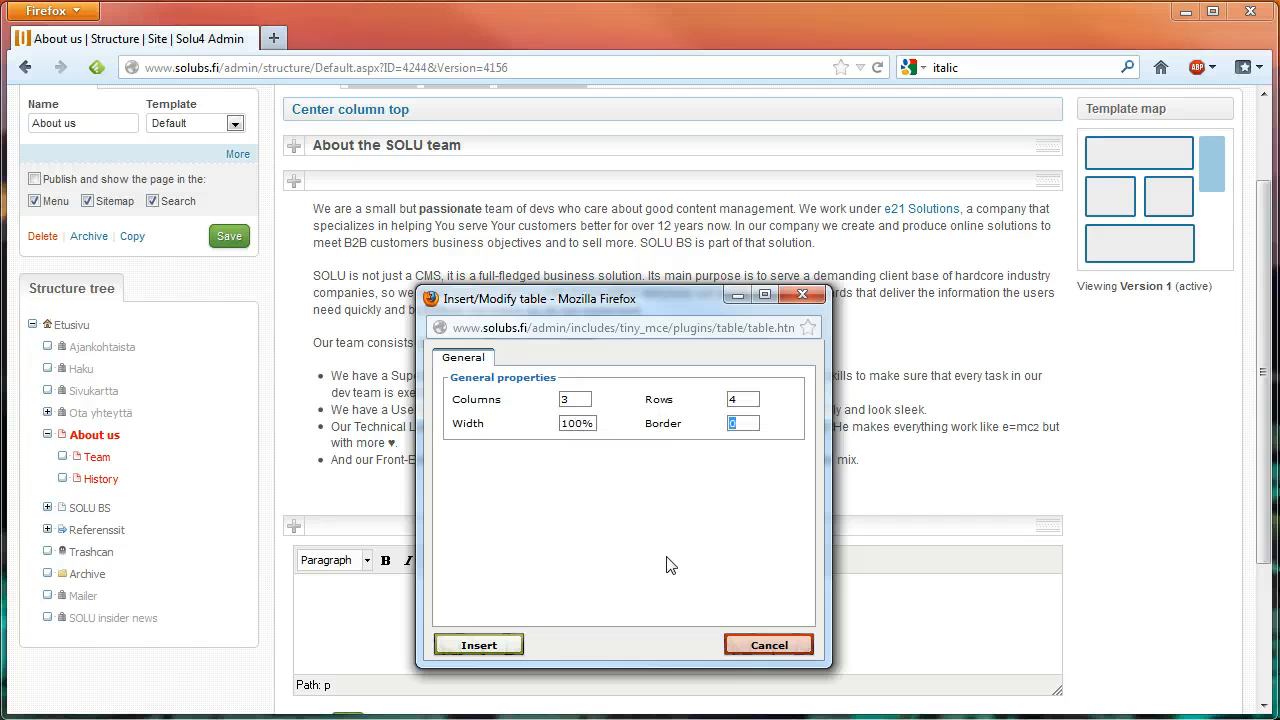
{"action": "type", "text": "1"}
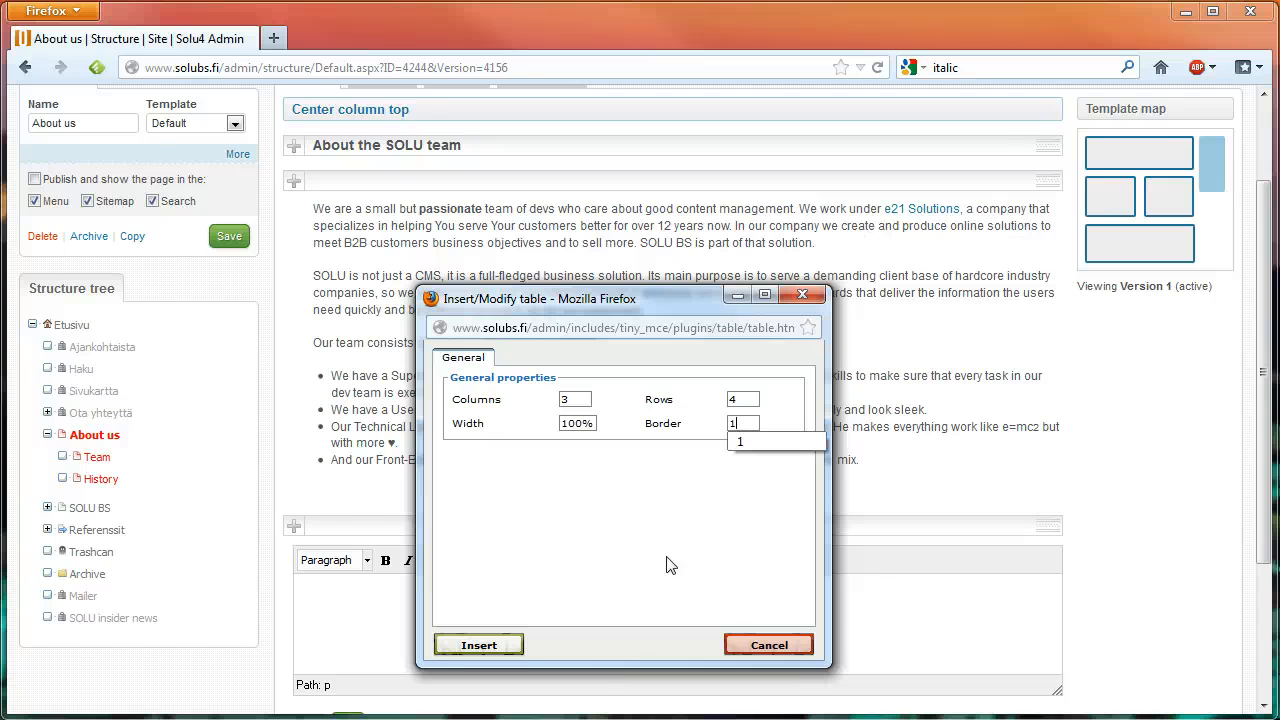
{"action": "left_click", "coordinate": [500, 646]}
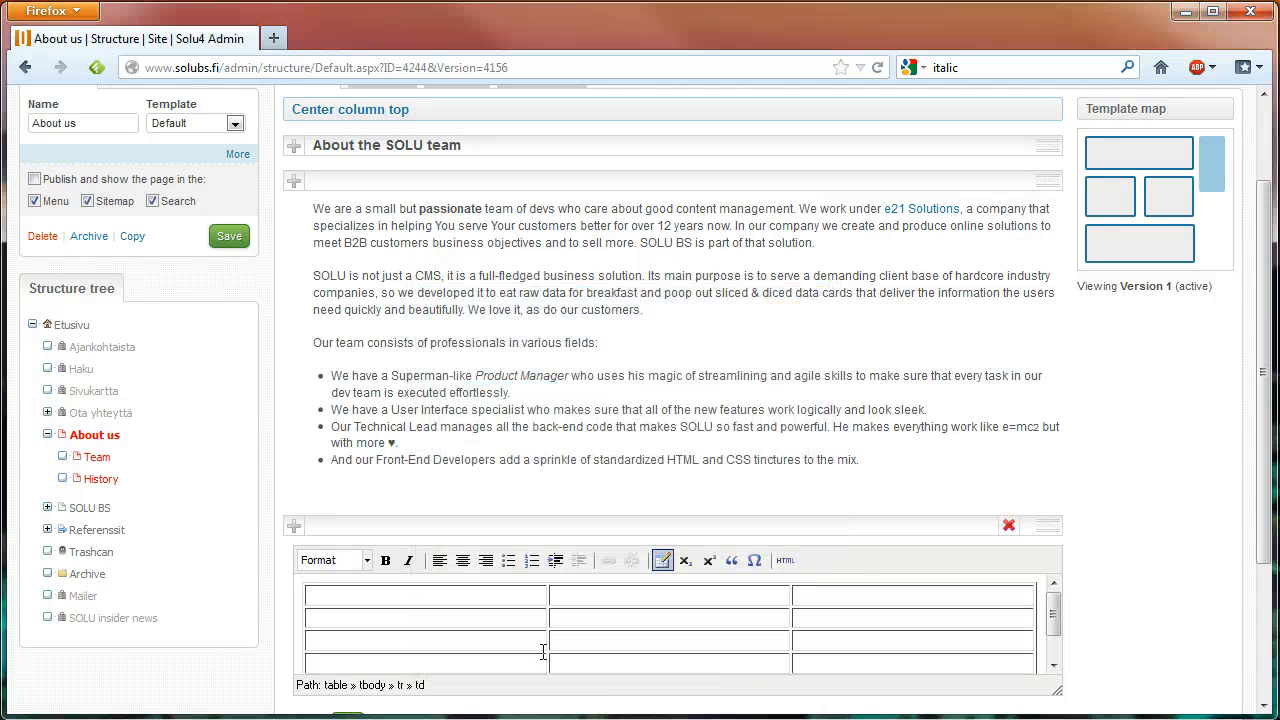
- Fill the table's first row with One, Two and Three, and save the rich text
{"action": "type", "text": "O"}
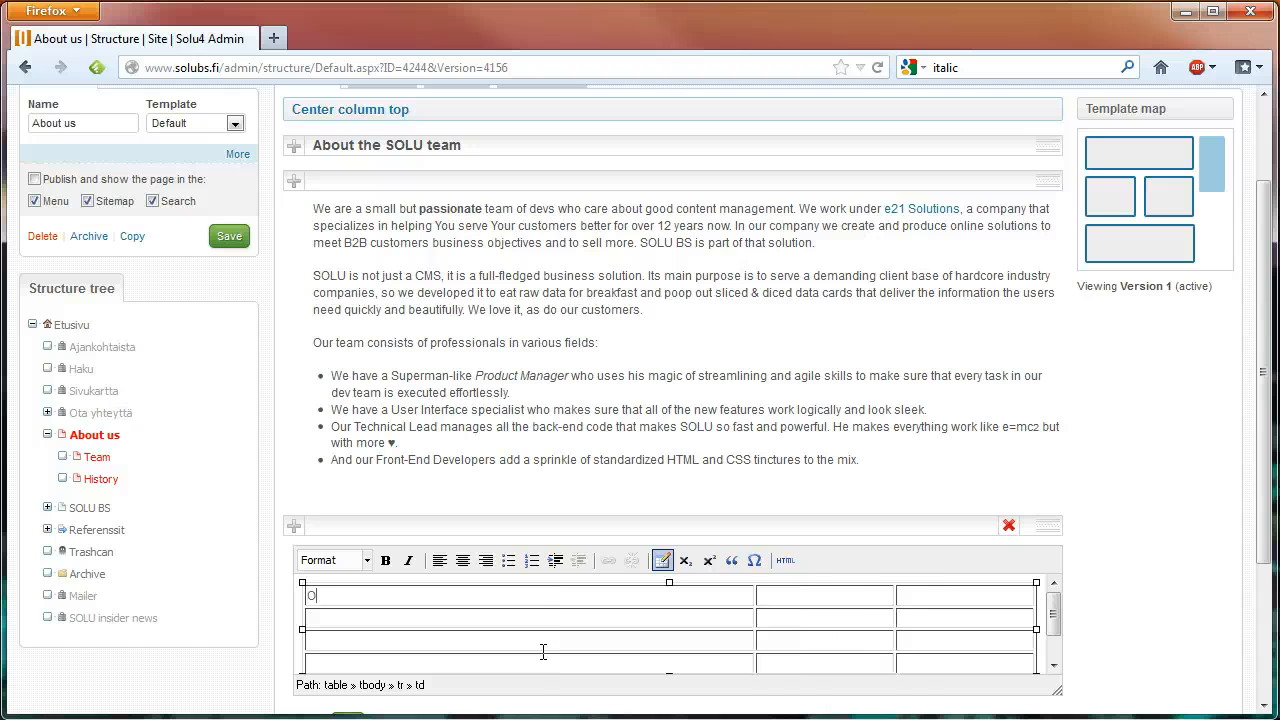
{"action": "type", "text": "ne\tTwo\t"}
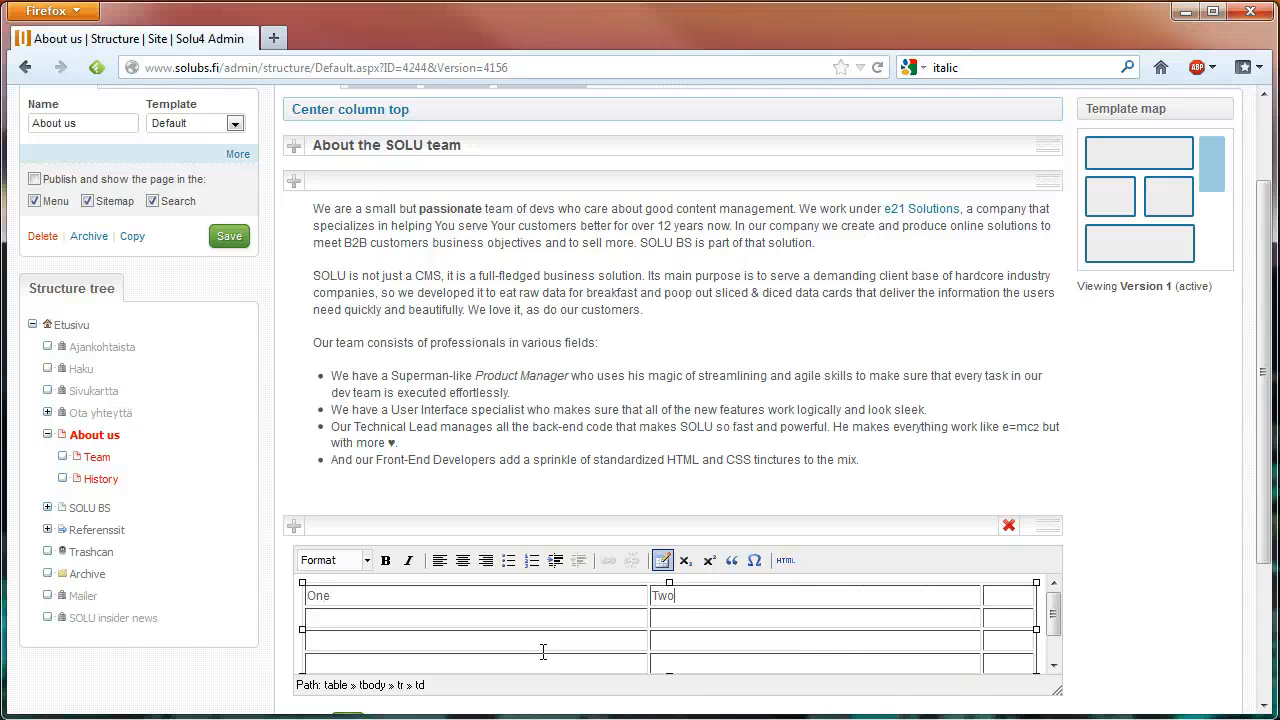
{"action": "type", "text": "Three"}
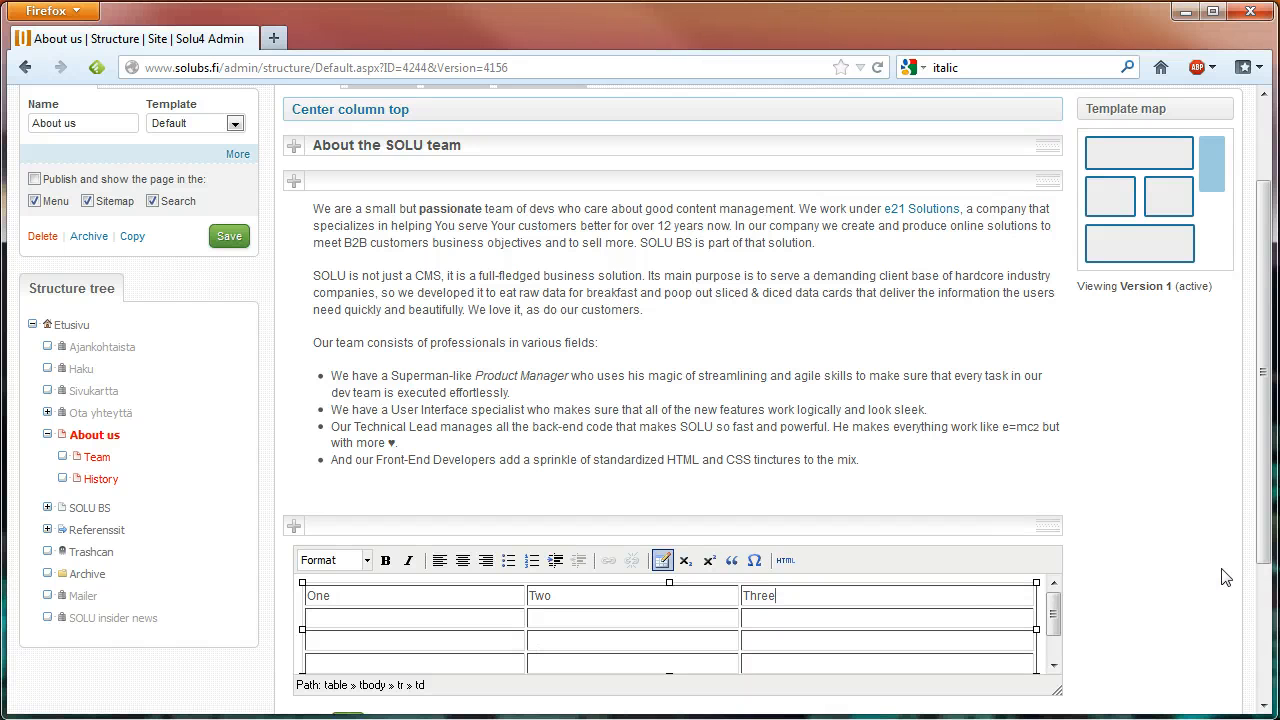
{"action": "scroll", "coordinate": [980, 603], "scroll_direction": "down", "scroll_amount": 2}
{"action": "left_click", "coordinate": [345, 609]}
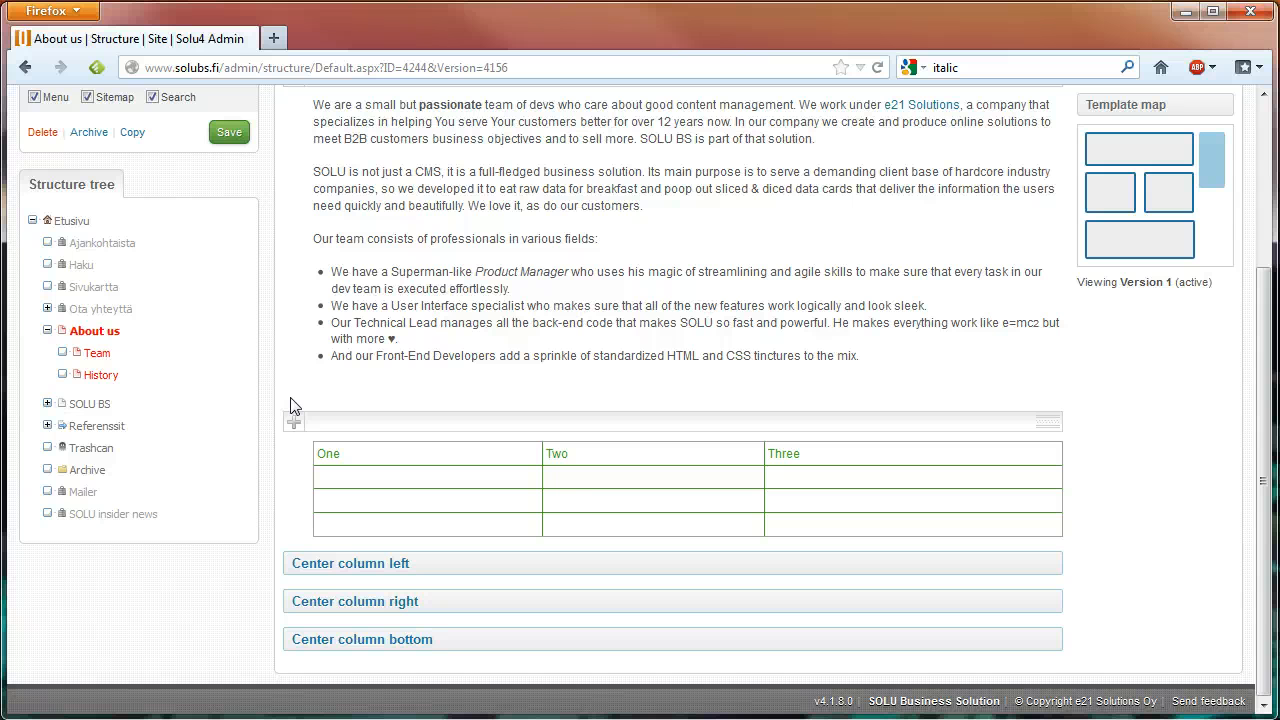
- Add the heading "An awesome table" between the team description and the table
{"action": "scroll", "coordinate": [290, 405], "scroll_direction": "up", "scroll_amount": 3}
{"action": "left_click", "coordinate": [293, 195]}
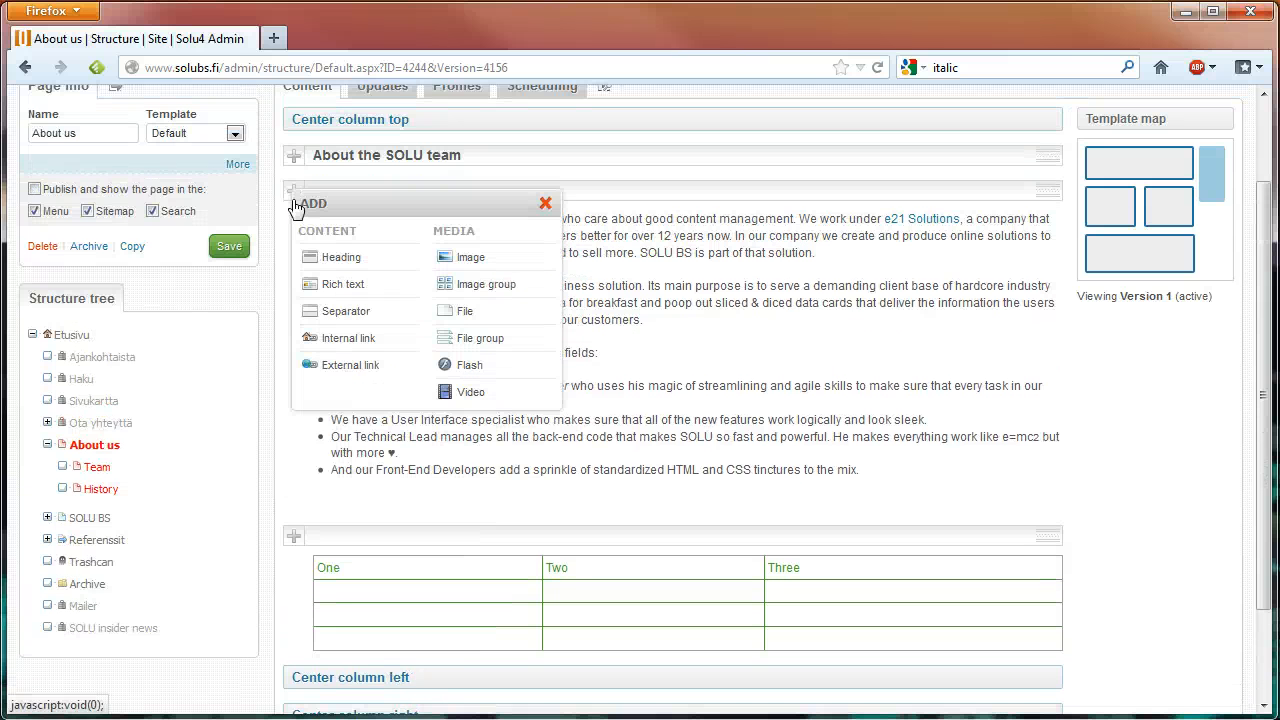
{"action": "left_click", "coordinate": [325, 261]}
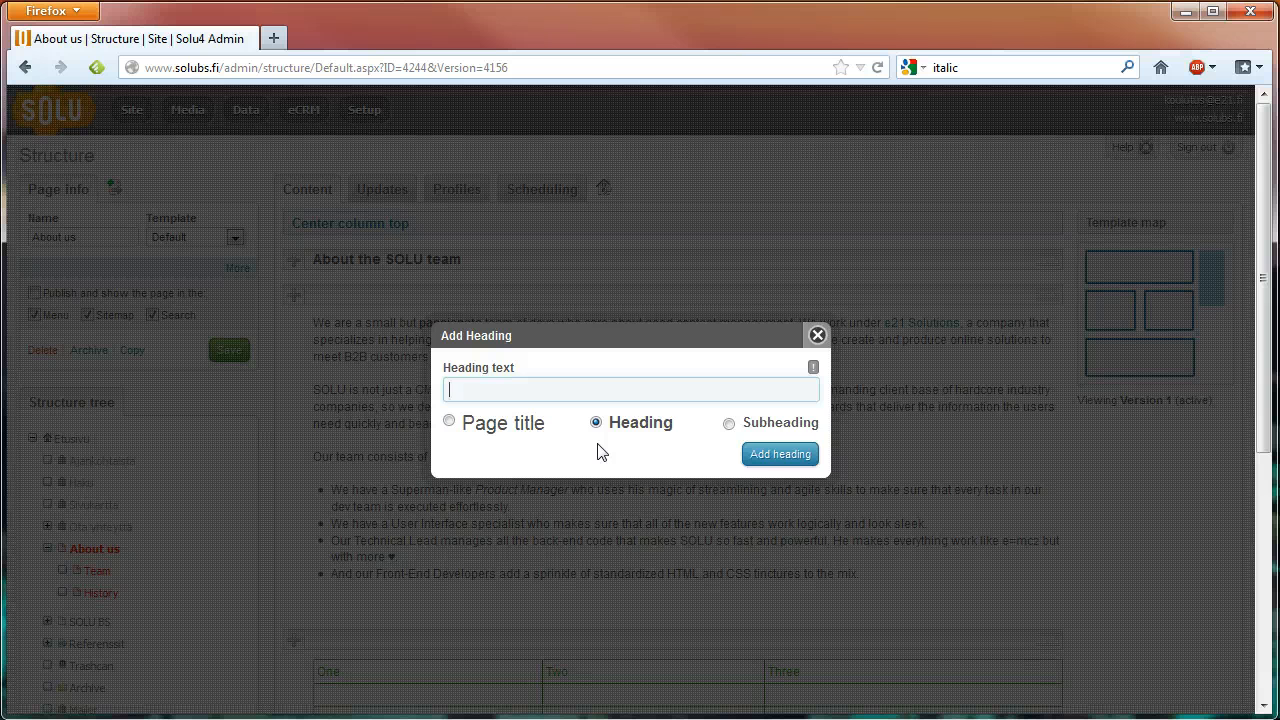
{"action": "type", "text": "An awesome table"}
{"action": "key", "text": "Return"}
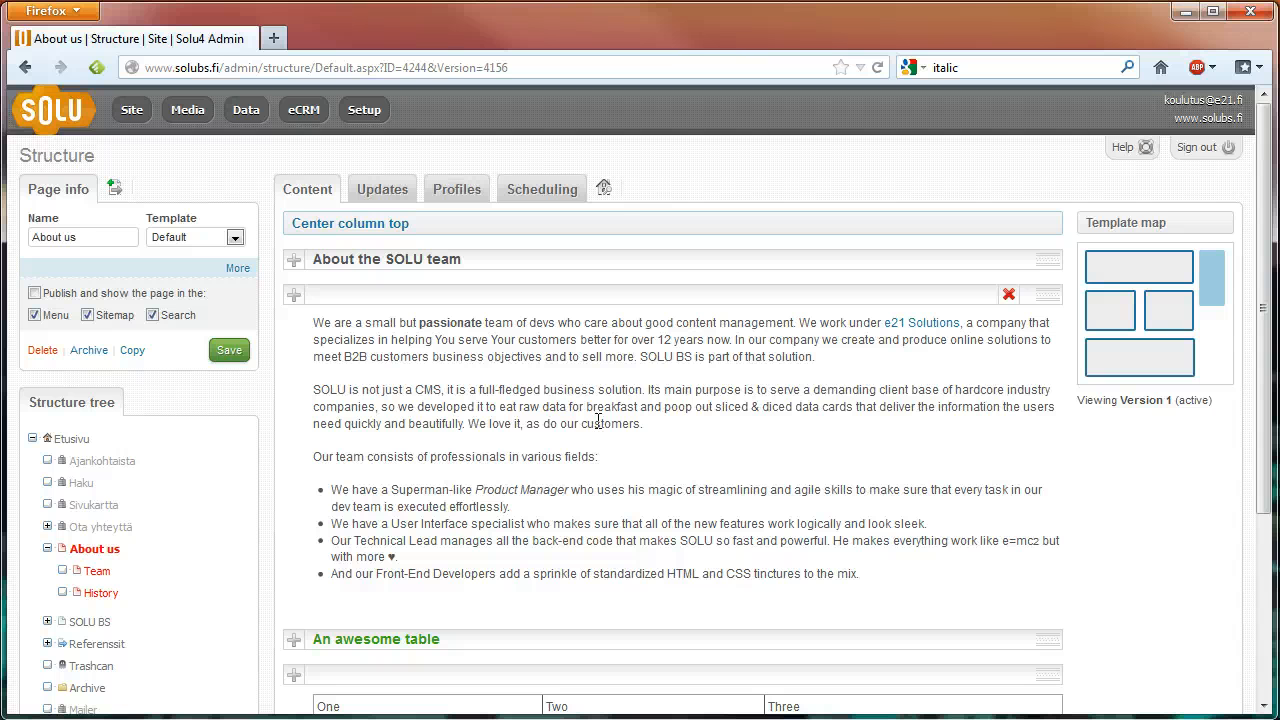
- Preview the About us page and examine the published look of its text, heading and table
{"action": "left_click", "coordinate": [605, 189]}
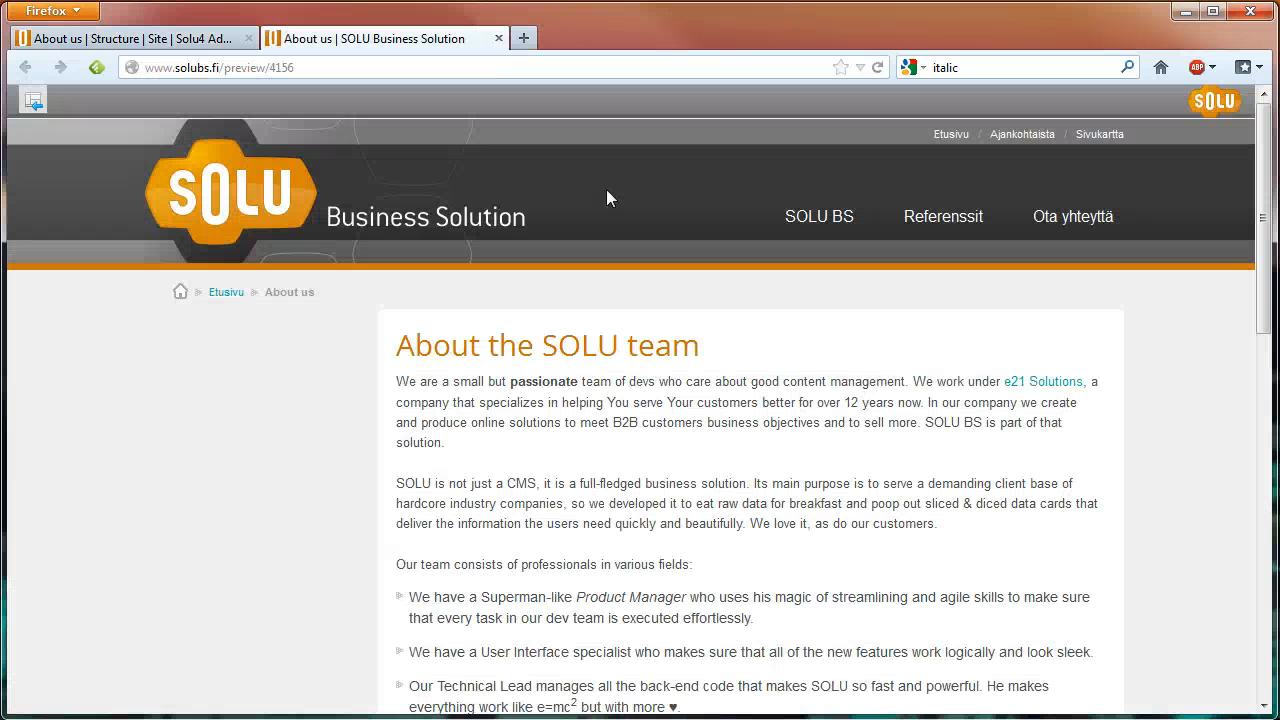
{"action": "left_click_drag", "start_coordinate": [1273, 249], "coordinate": [1265, 344]}
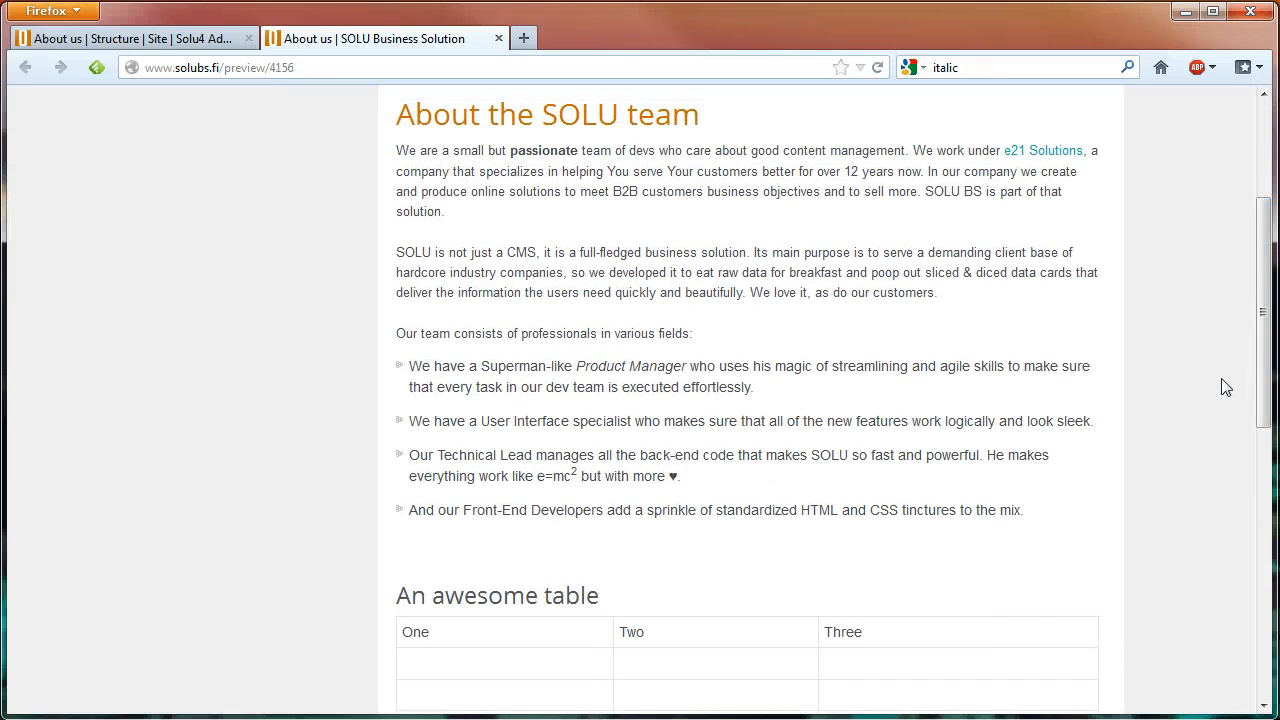